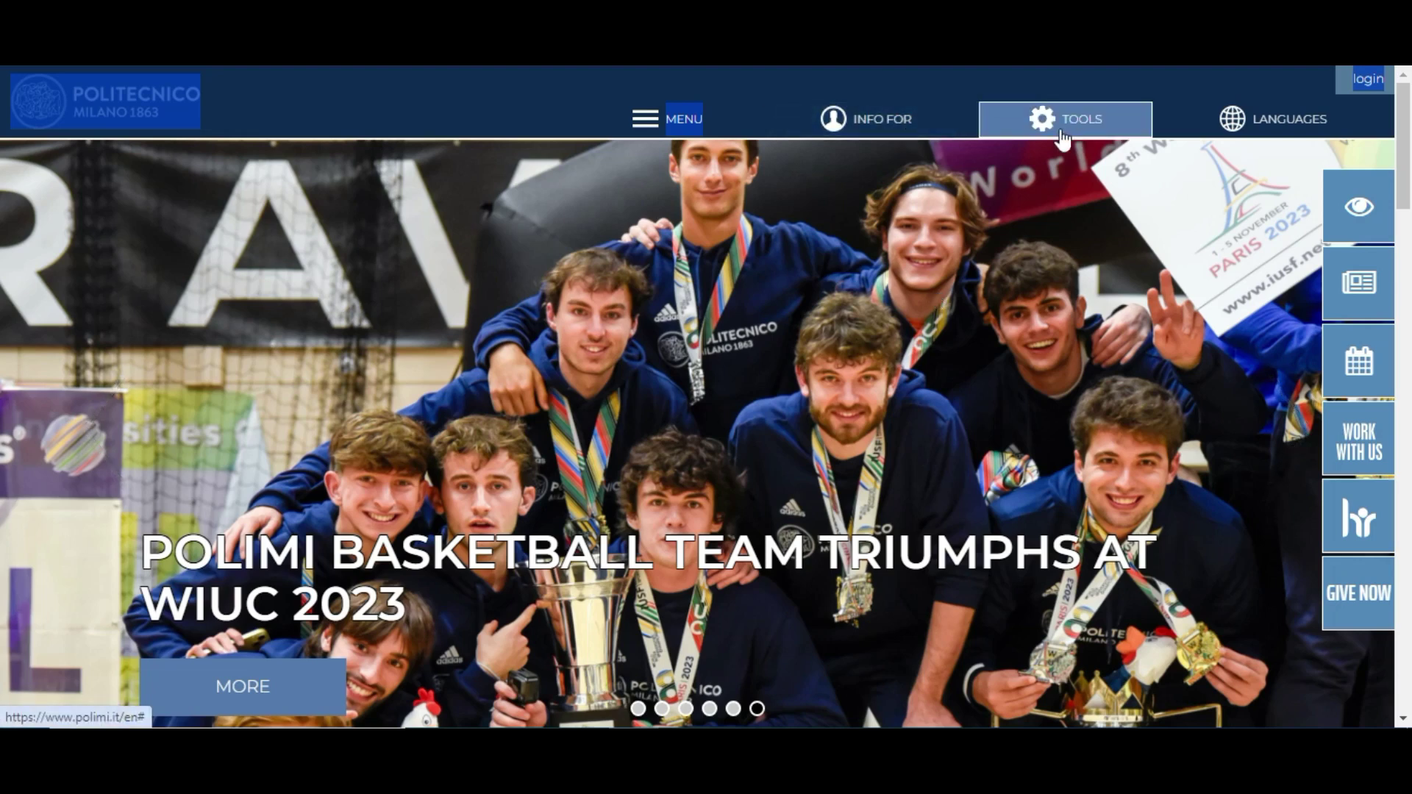
# Go from Tools to the Online Services login and open the new-account registration form.
pyautogui.click(1047, 136)
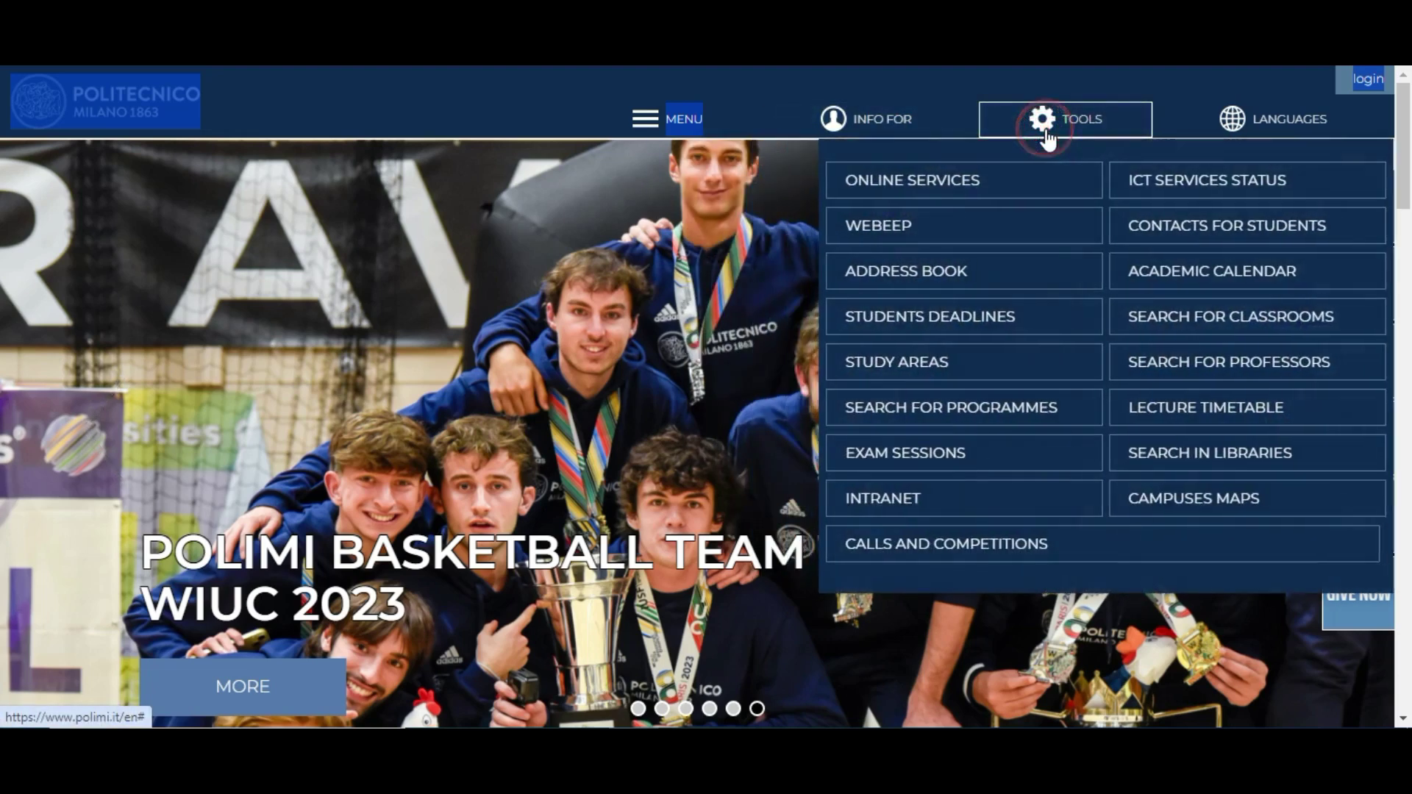
pyautogui.click(996, 185)
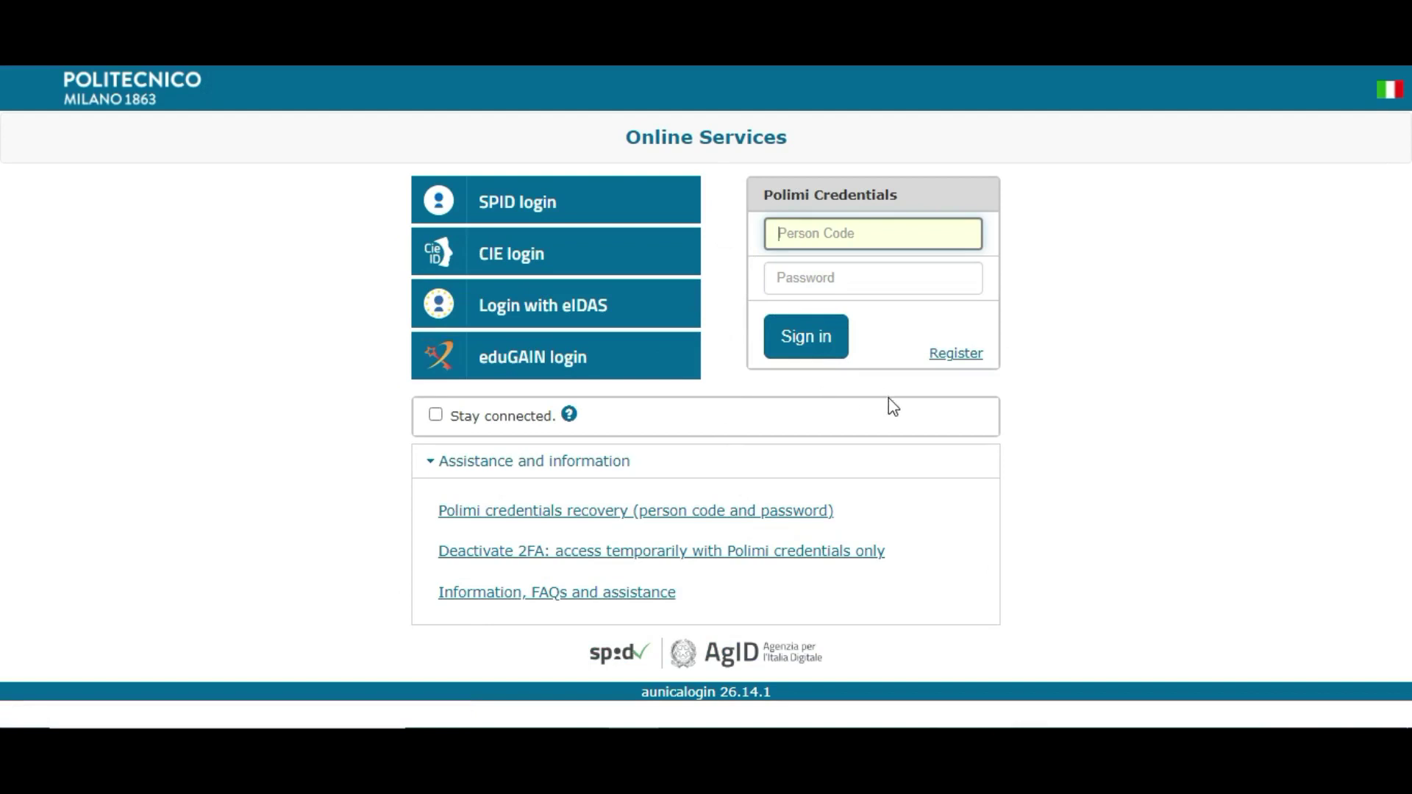
pyautogui.click(955, 356)
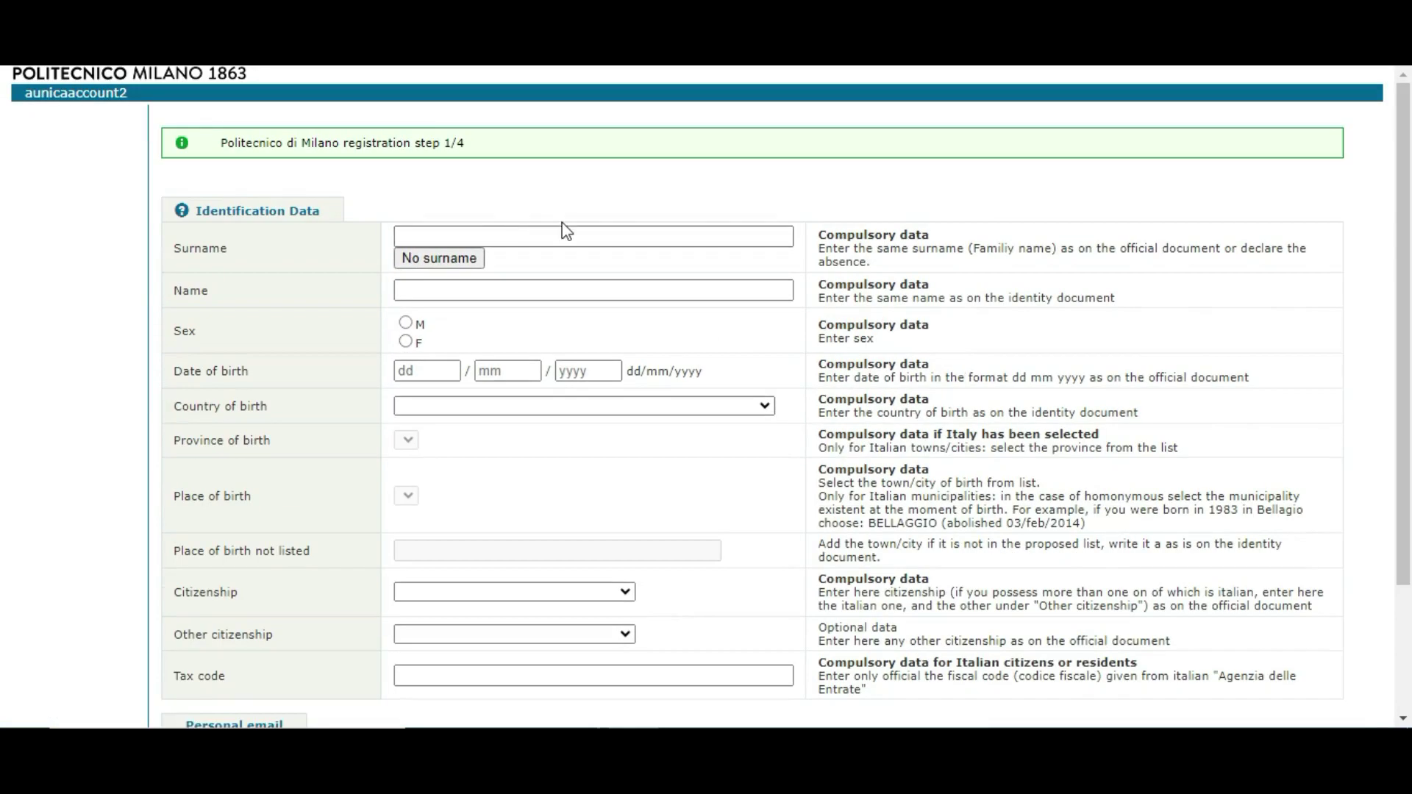
# Enter the applicant's surname and first name, correcting the two after swapping them.
pyautogui.moveTo(1400, 205)
pyautogui.mouseDown()
pyautogui.moveTo(1401, 298)
pyautogui.moveTo(1400, 205)
pyautogui.mouseUp()
pyautogui.click(523, 238)
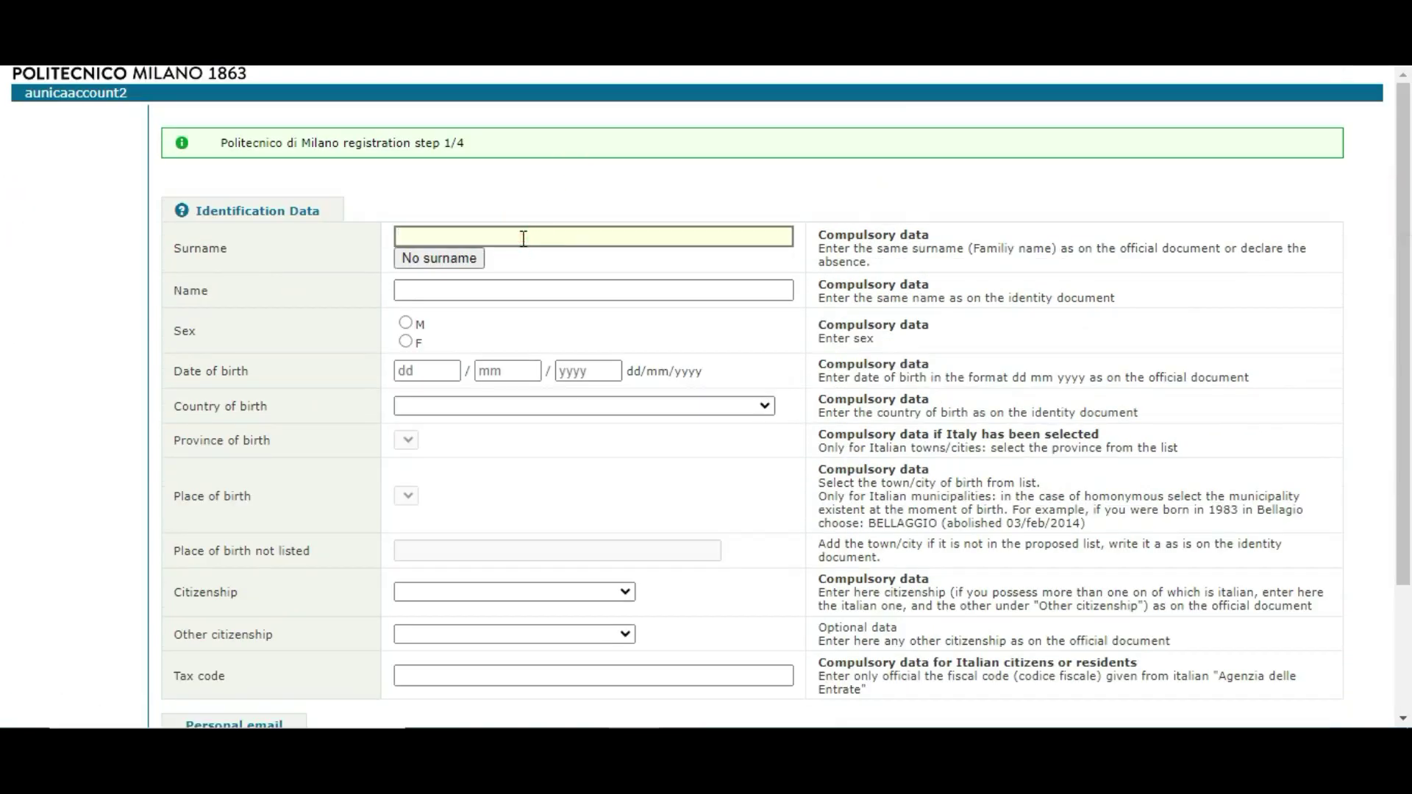
pyautogui.click(516, 288)
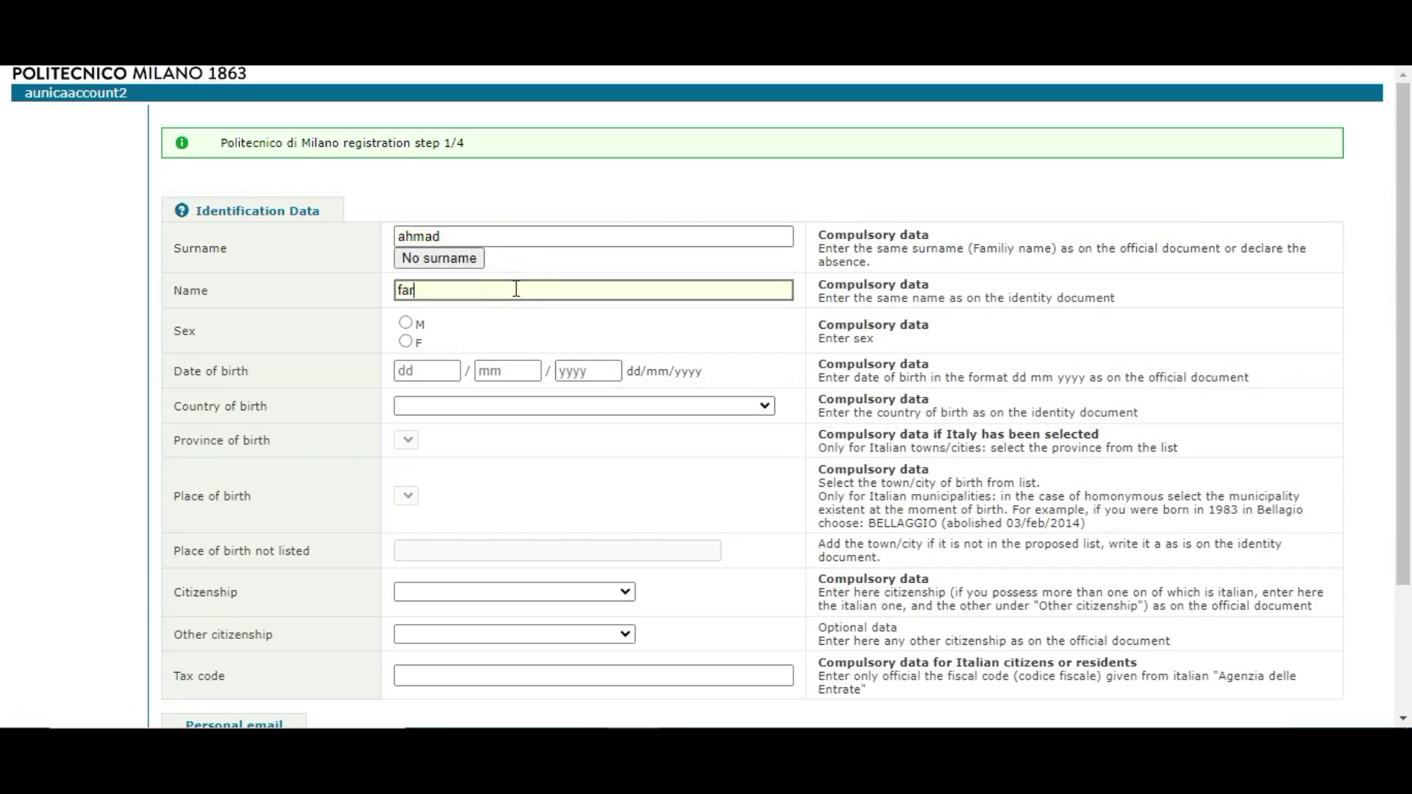
pyautogui.click(473, 237)
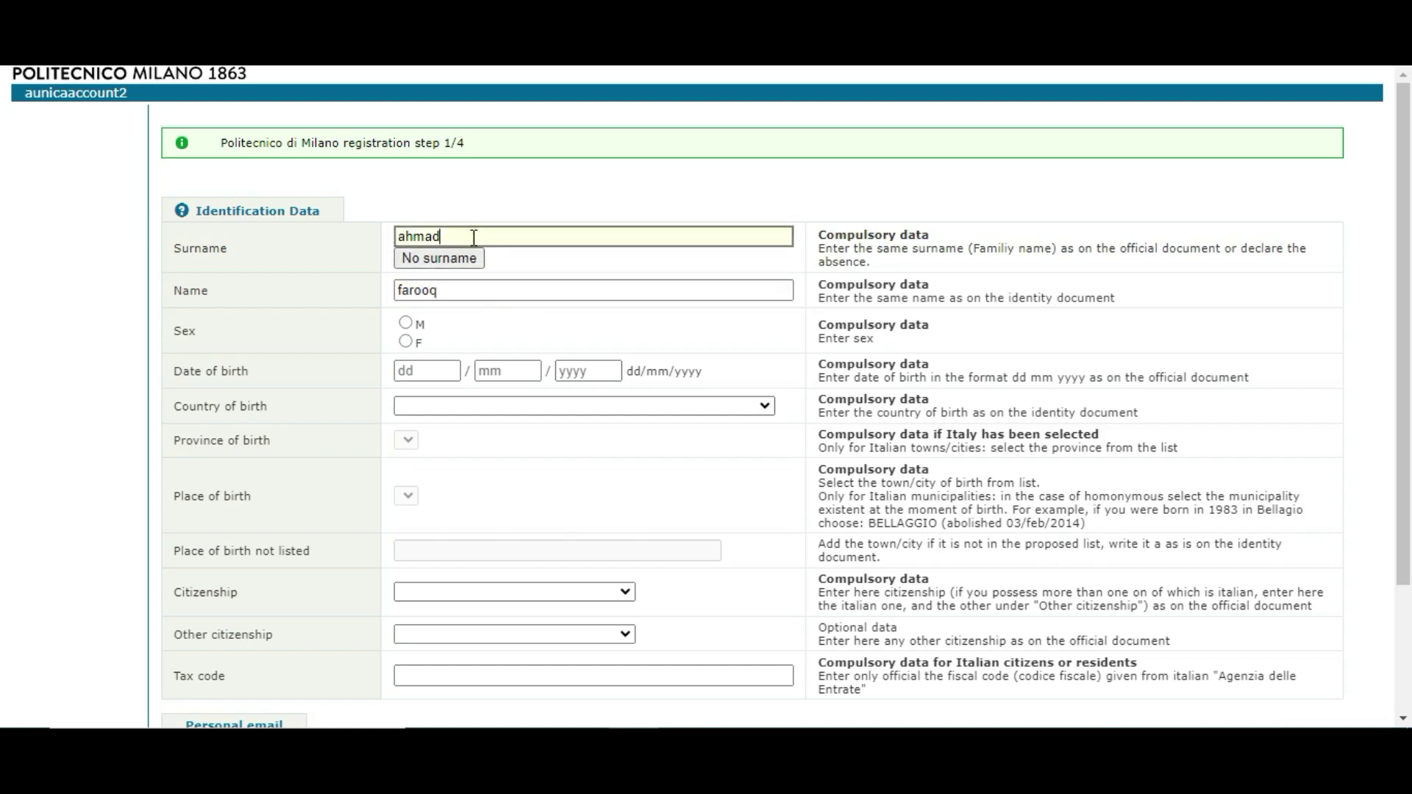
pyautogui.doubleClick(473, 237)
pyautogui.click(450, 289)
pyautogui.doubleClick(454, 291)
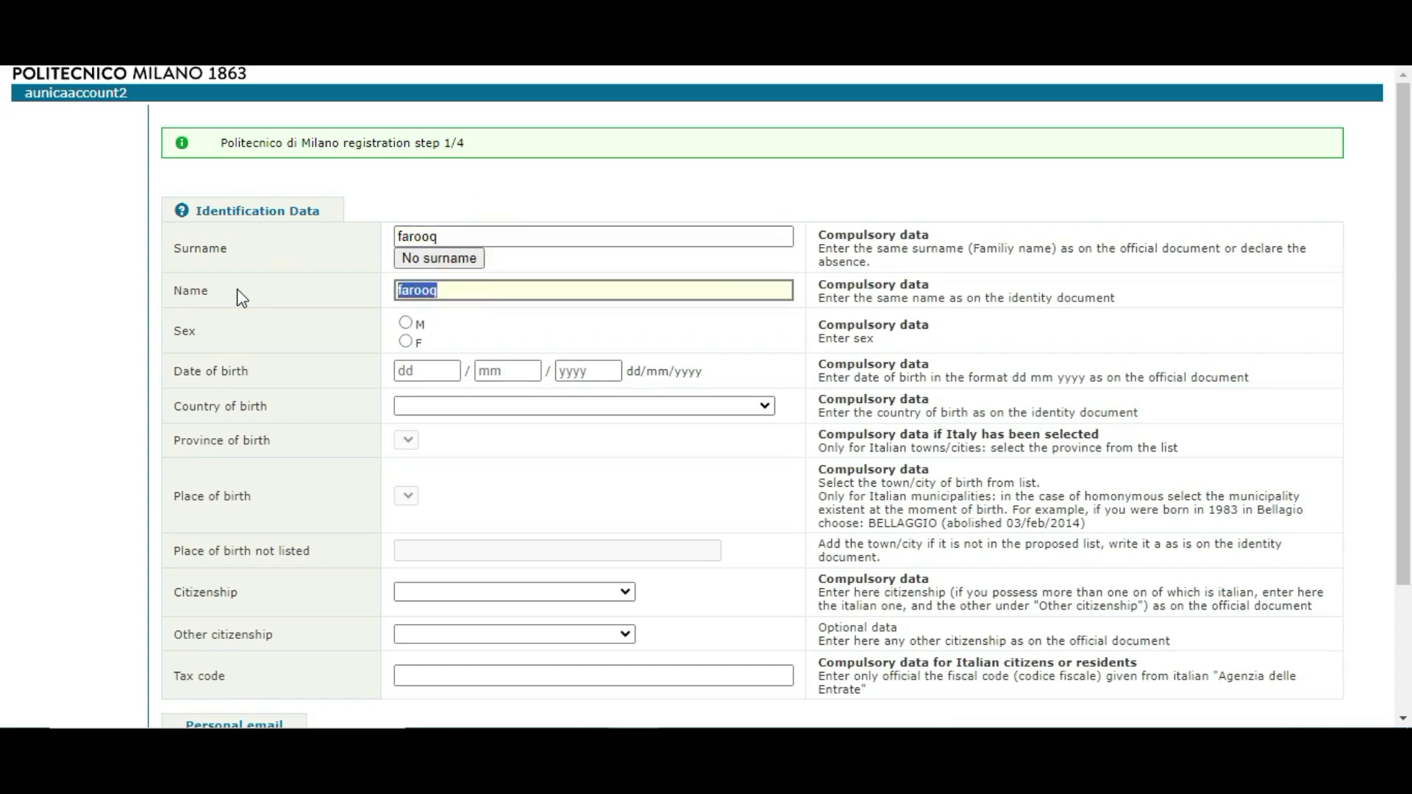
pyautogui.write('A')
pyautogui.press('BackSpace')
pyautogui.click(405, 322)
pyautogui.click(427, 363)
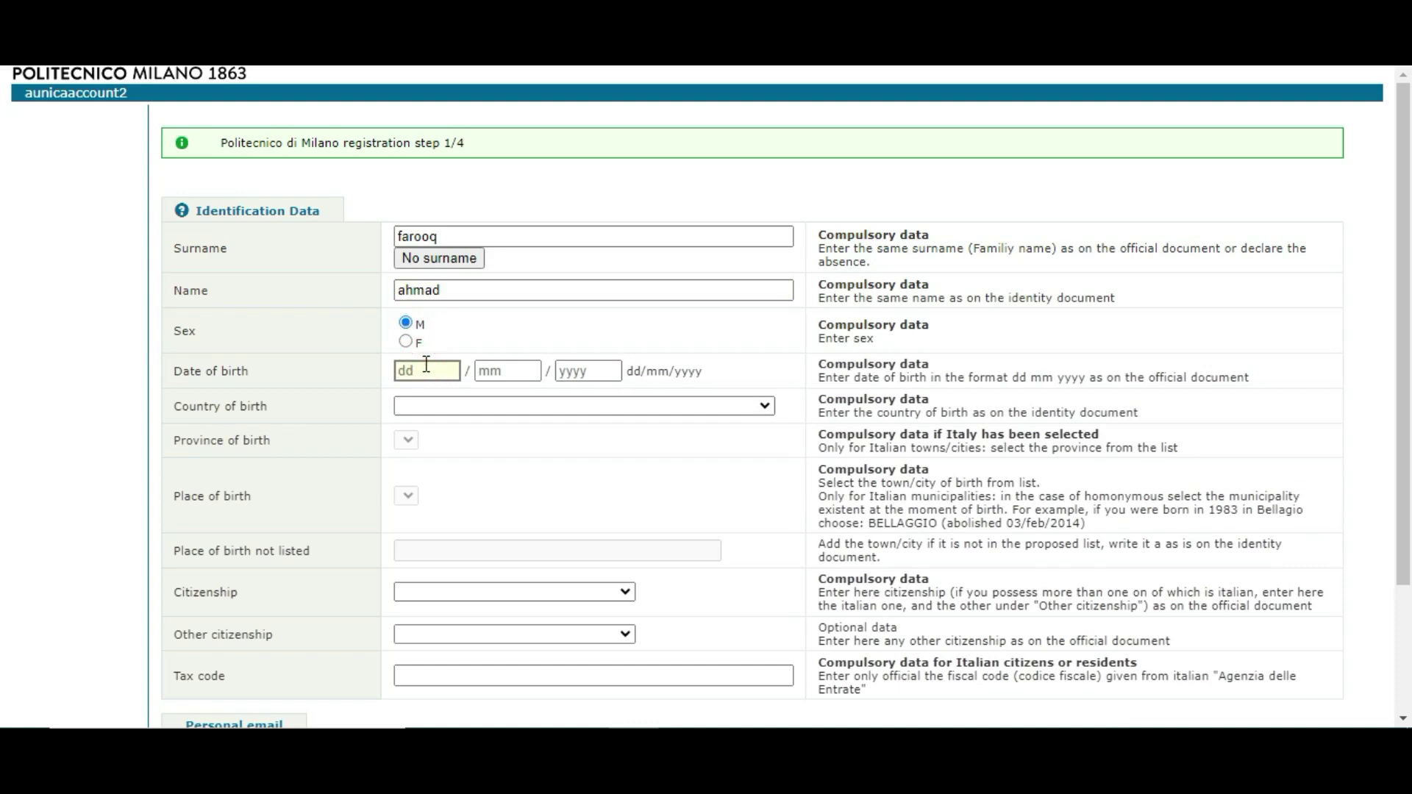
pyautogui.click(535, 372)
pyautogui.write('08')
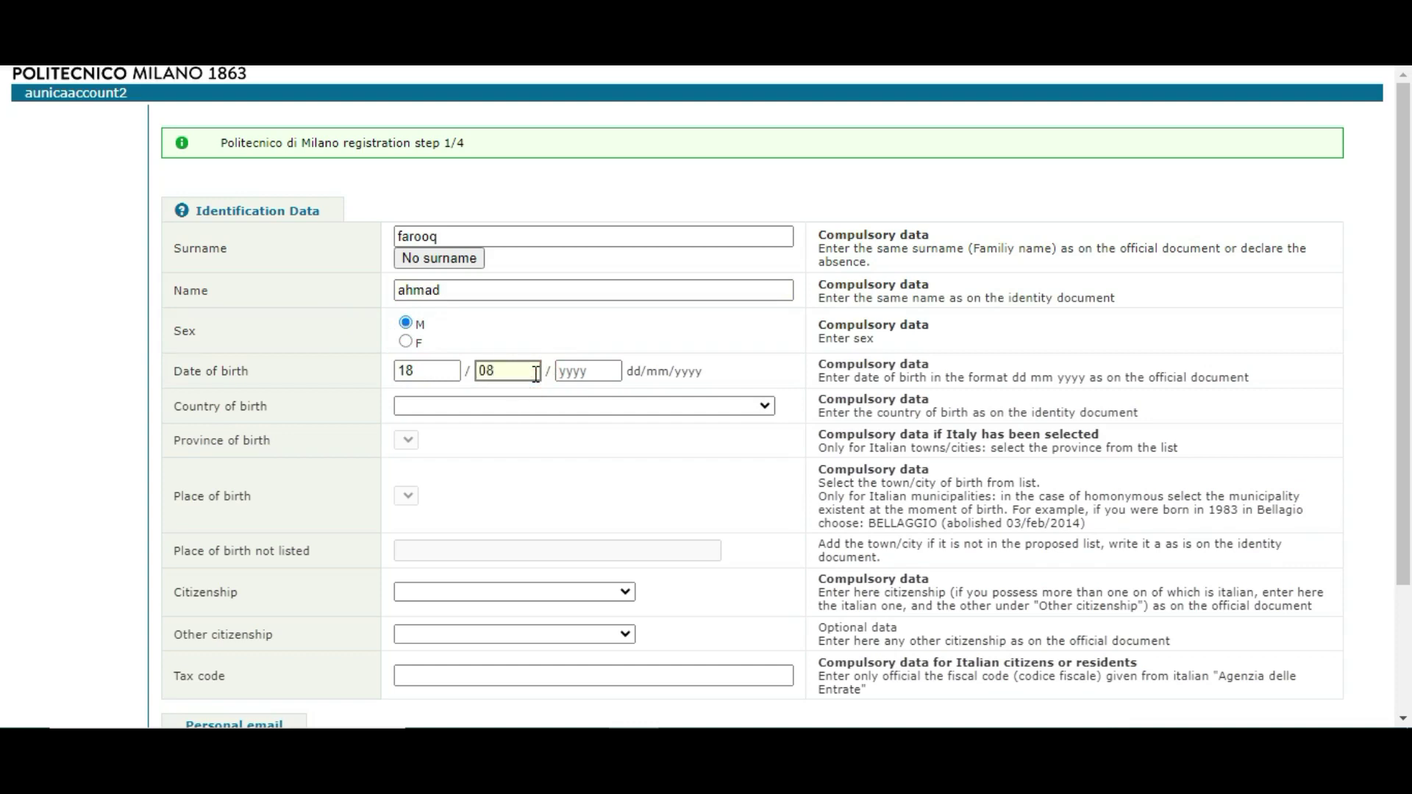
pyautogui.click(586, 372)
pyautogui.write('1990')
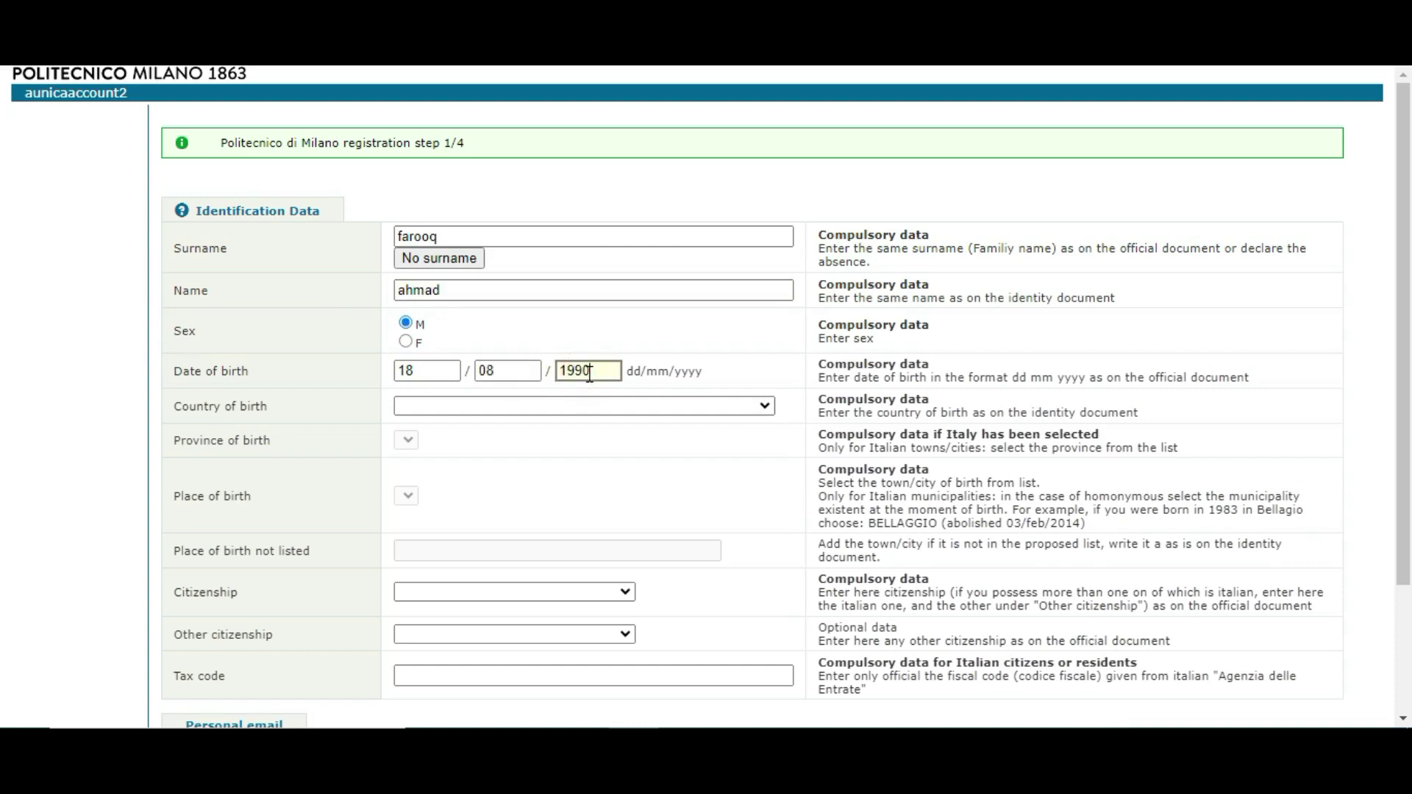
pyautogui.click(588, 412)
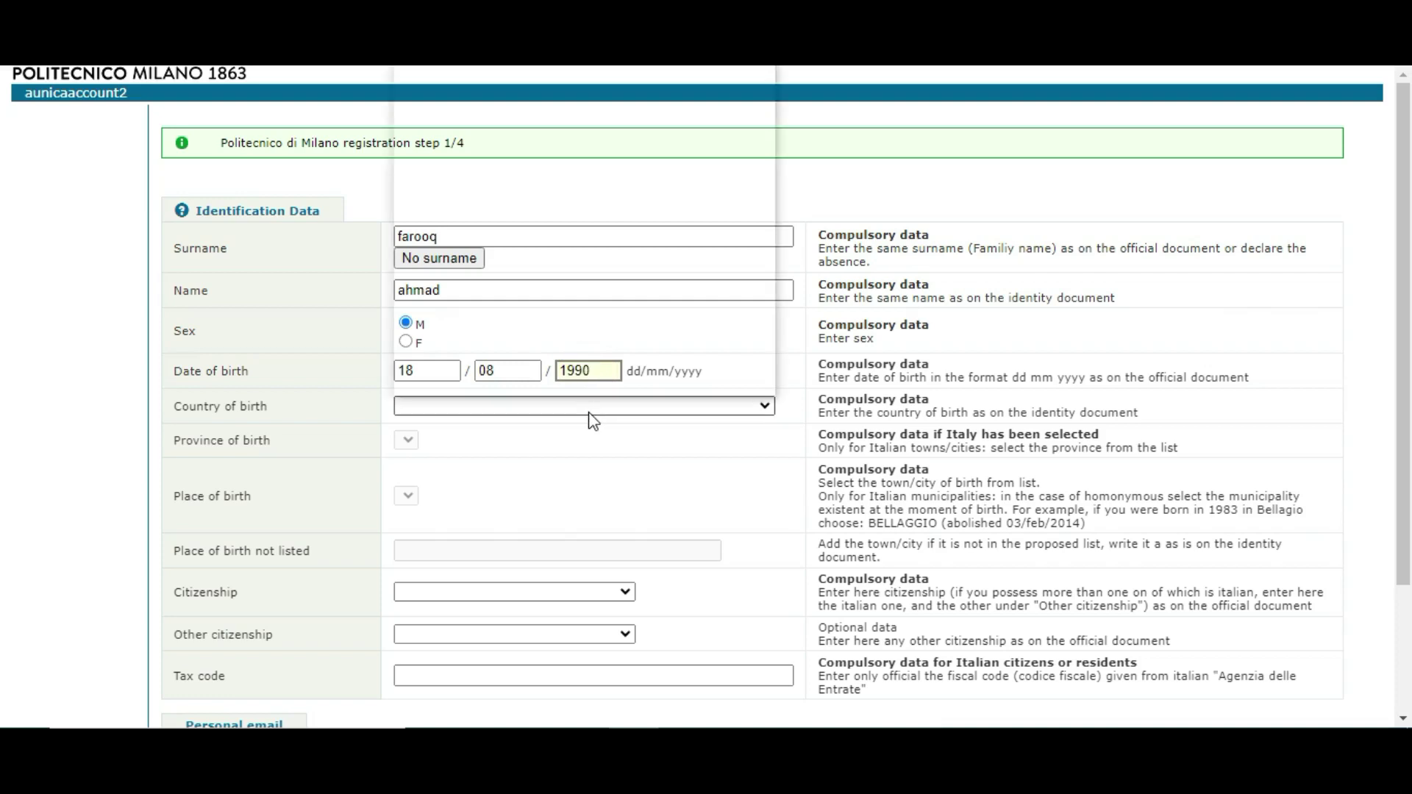
pyautogui.press('p')
pyautogui.press('Return')
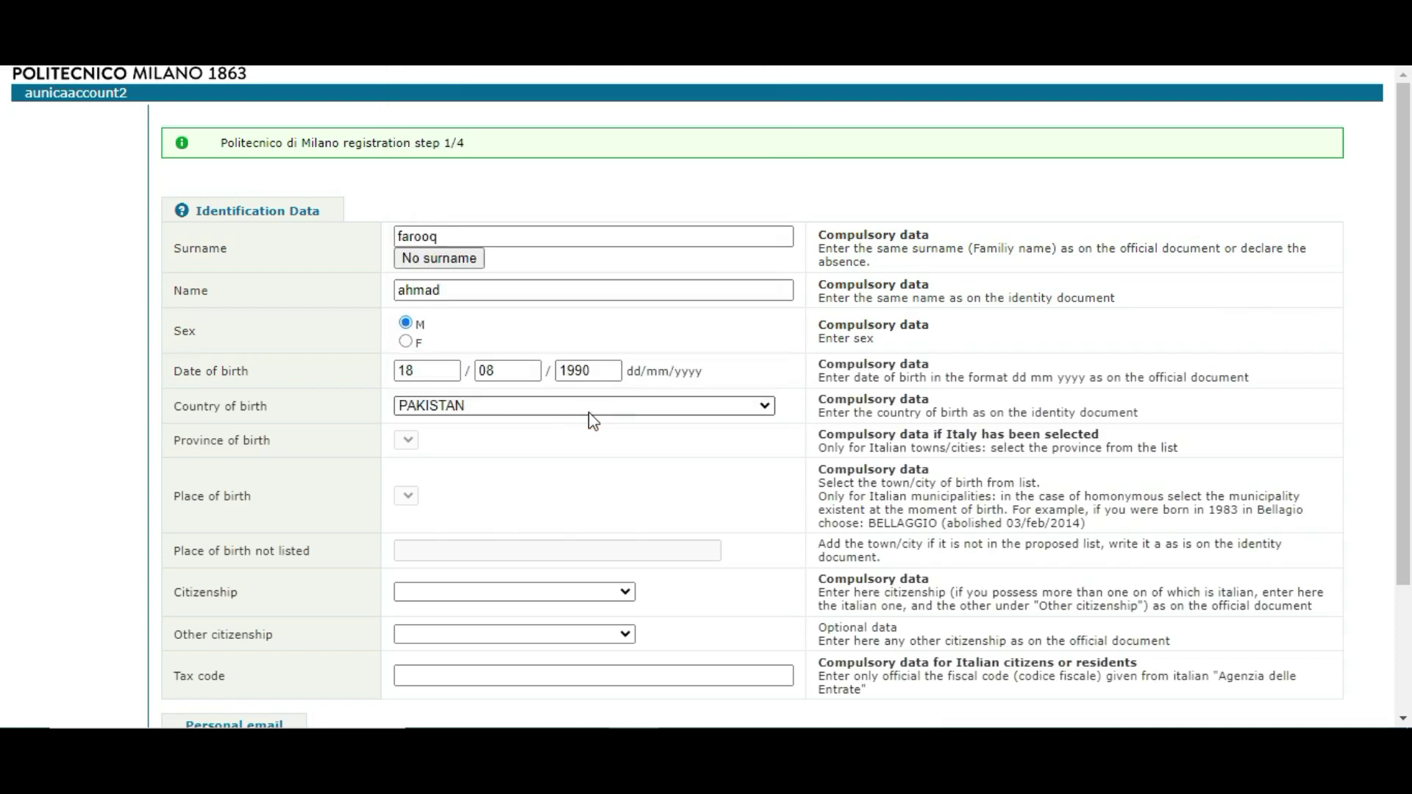
pyautogui.click(409, 444)
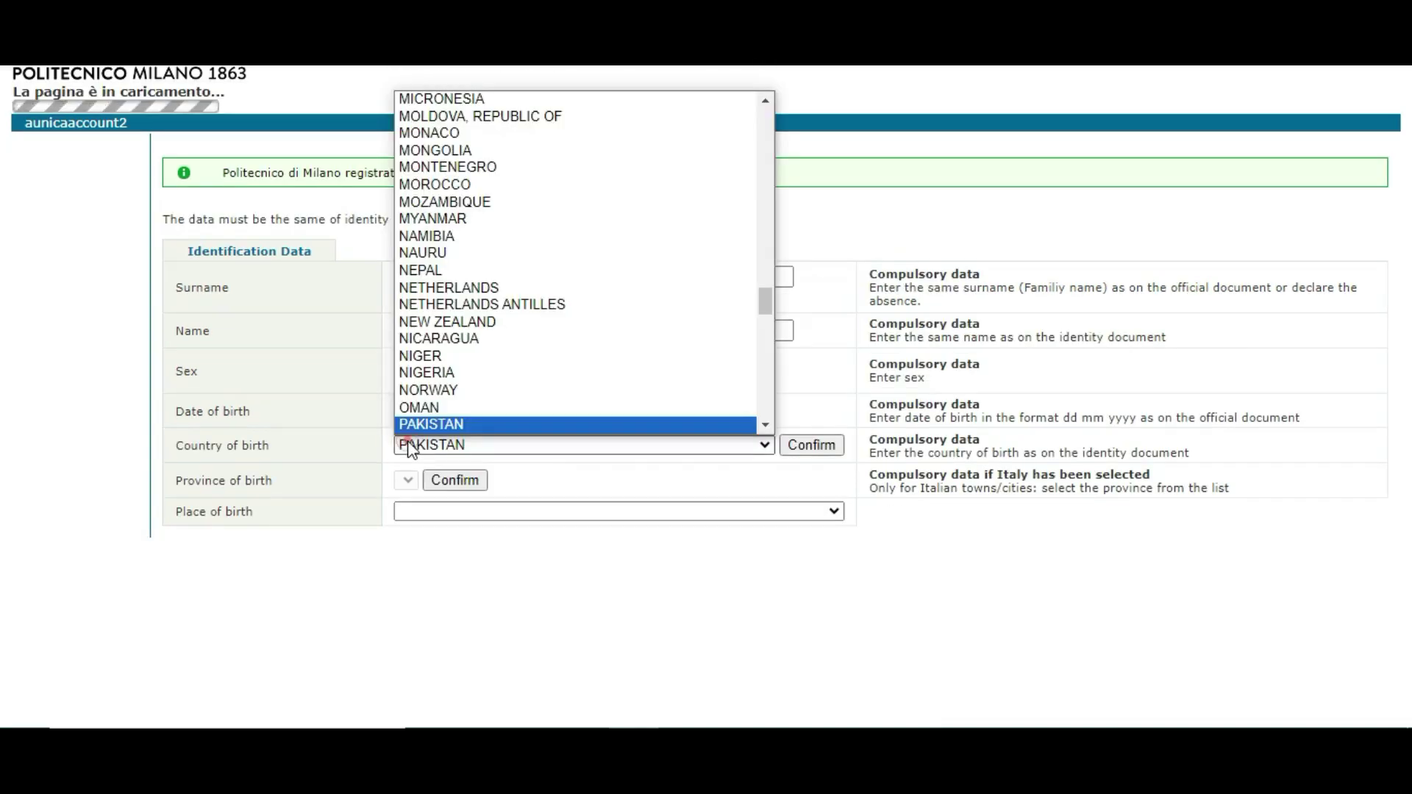
# Set place of birth to ABBOTABAD and citizenship to PAKISTANI.
pyautogui.scroll(-3, 514, 459)
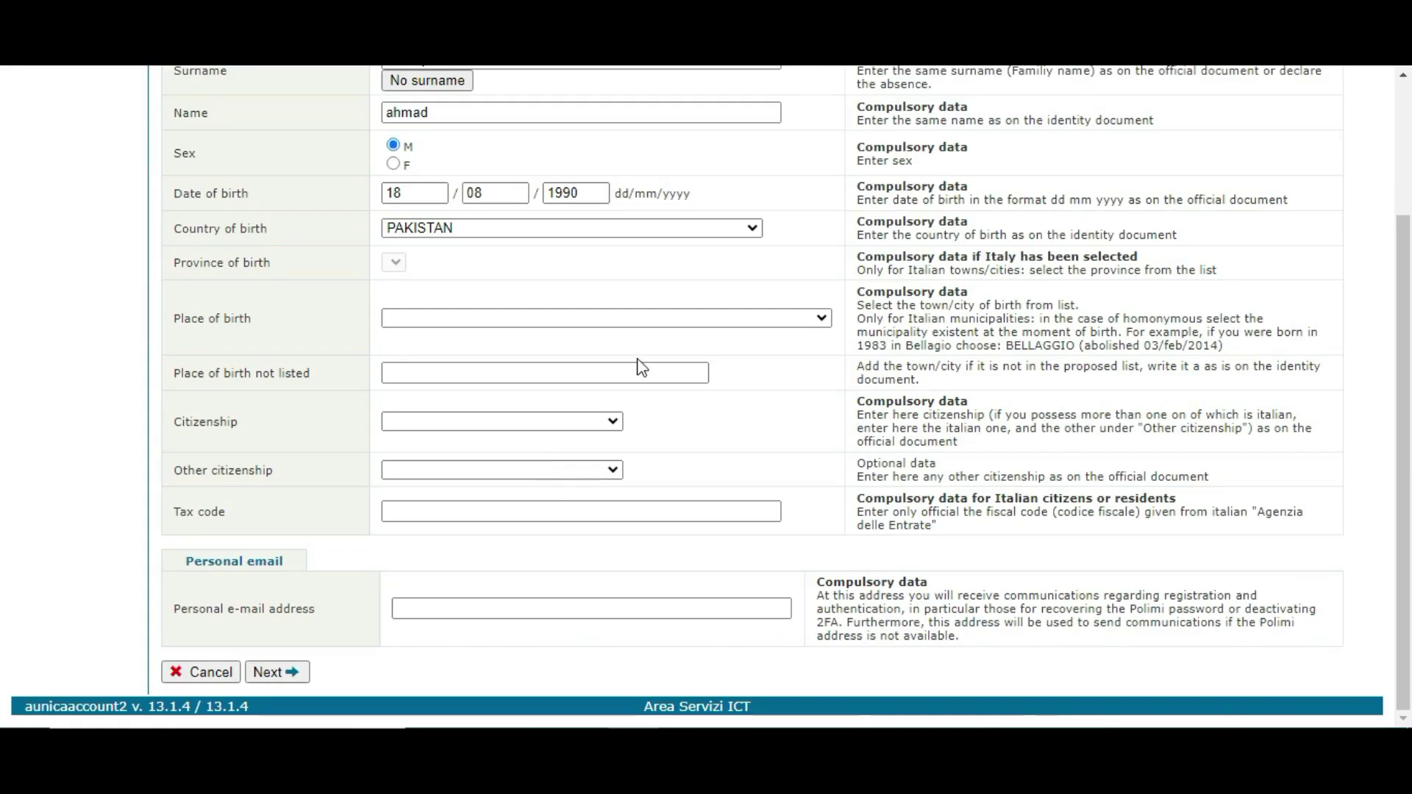
pyautogui.click(397, 265)
pyautogui.click(483, 318)
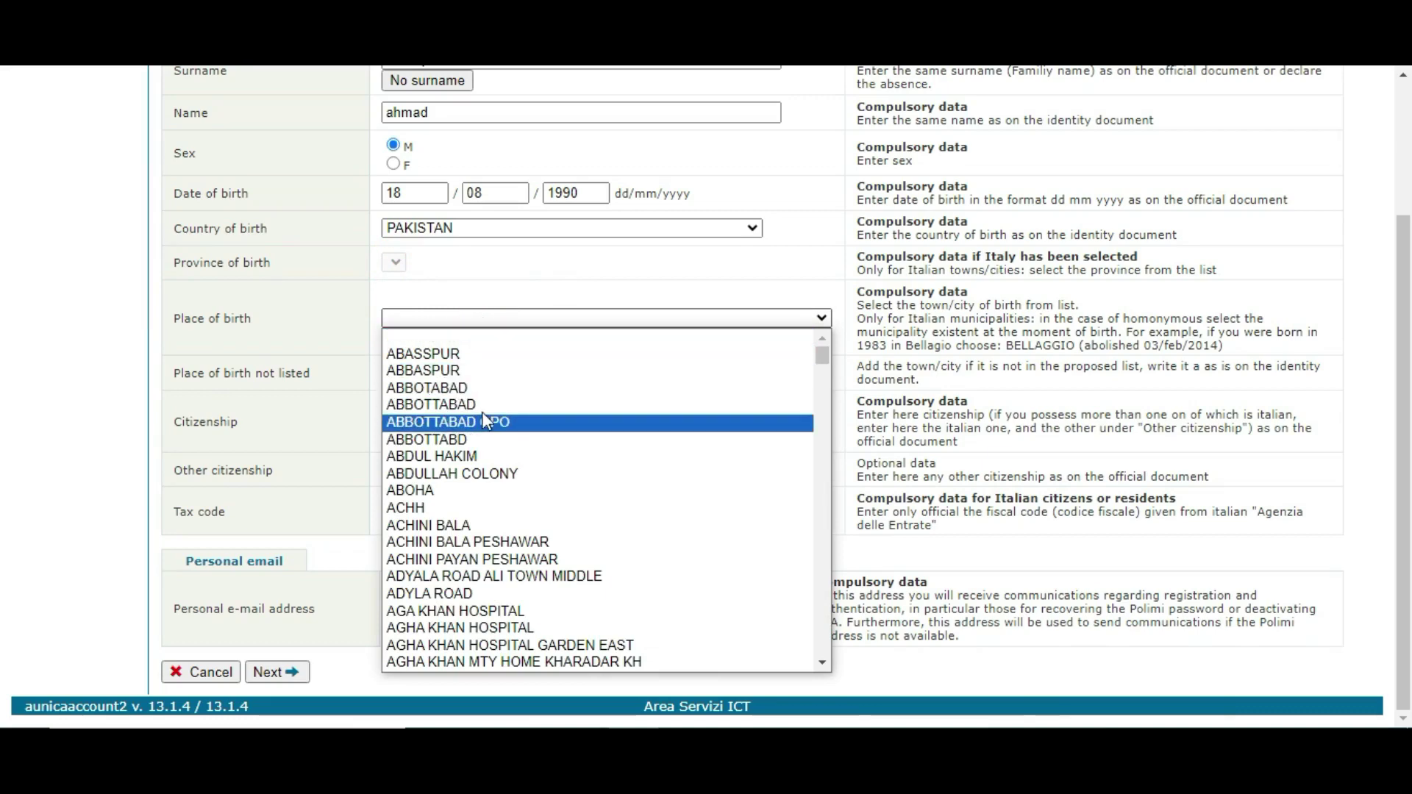
pyautogui.moveTo(822, 356)
pyautogui.mouseDown()
pyautogui.moveTo(823, 500)
pyautogui.moveTo(825, 348)
pyautogui.mouseUp()
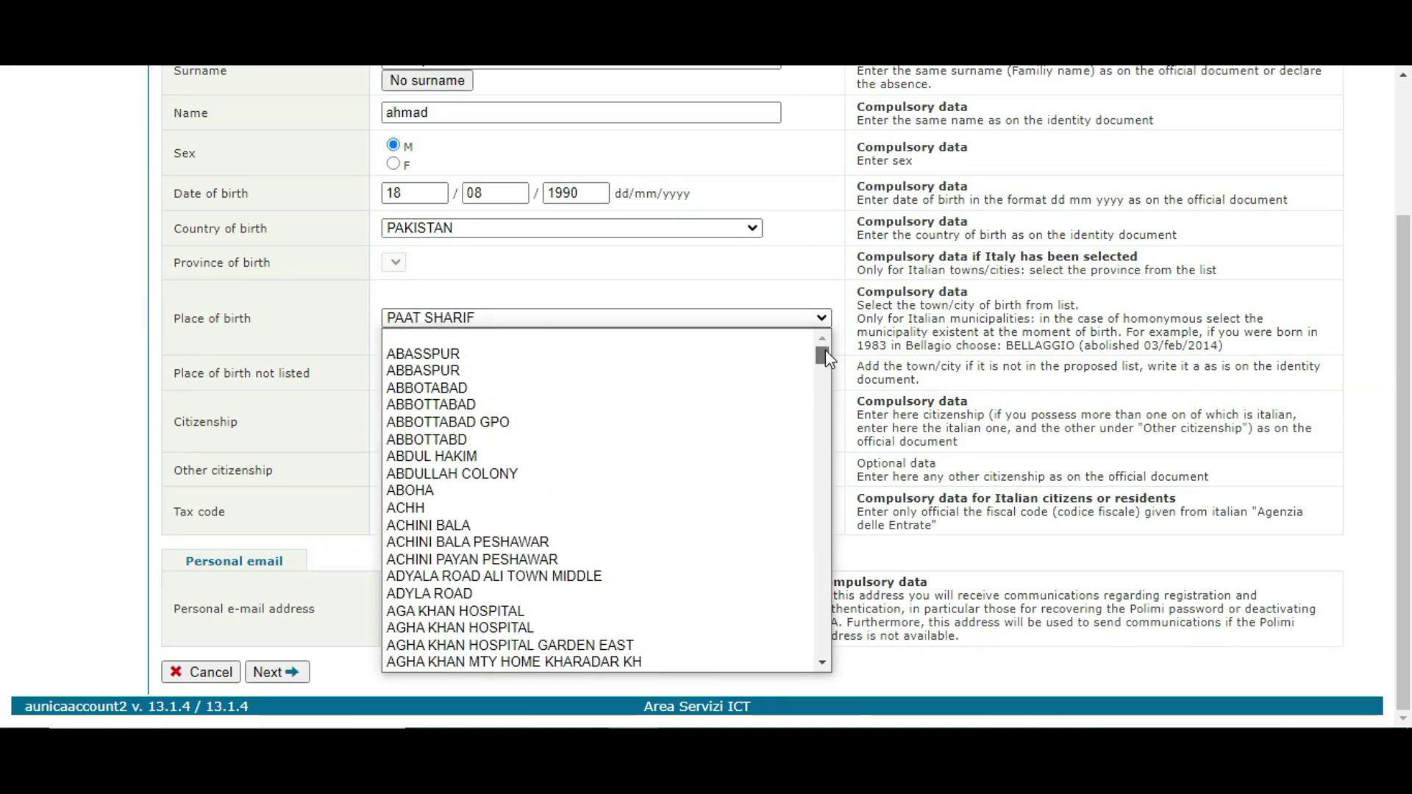
pyautogui.click(578, 389)
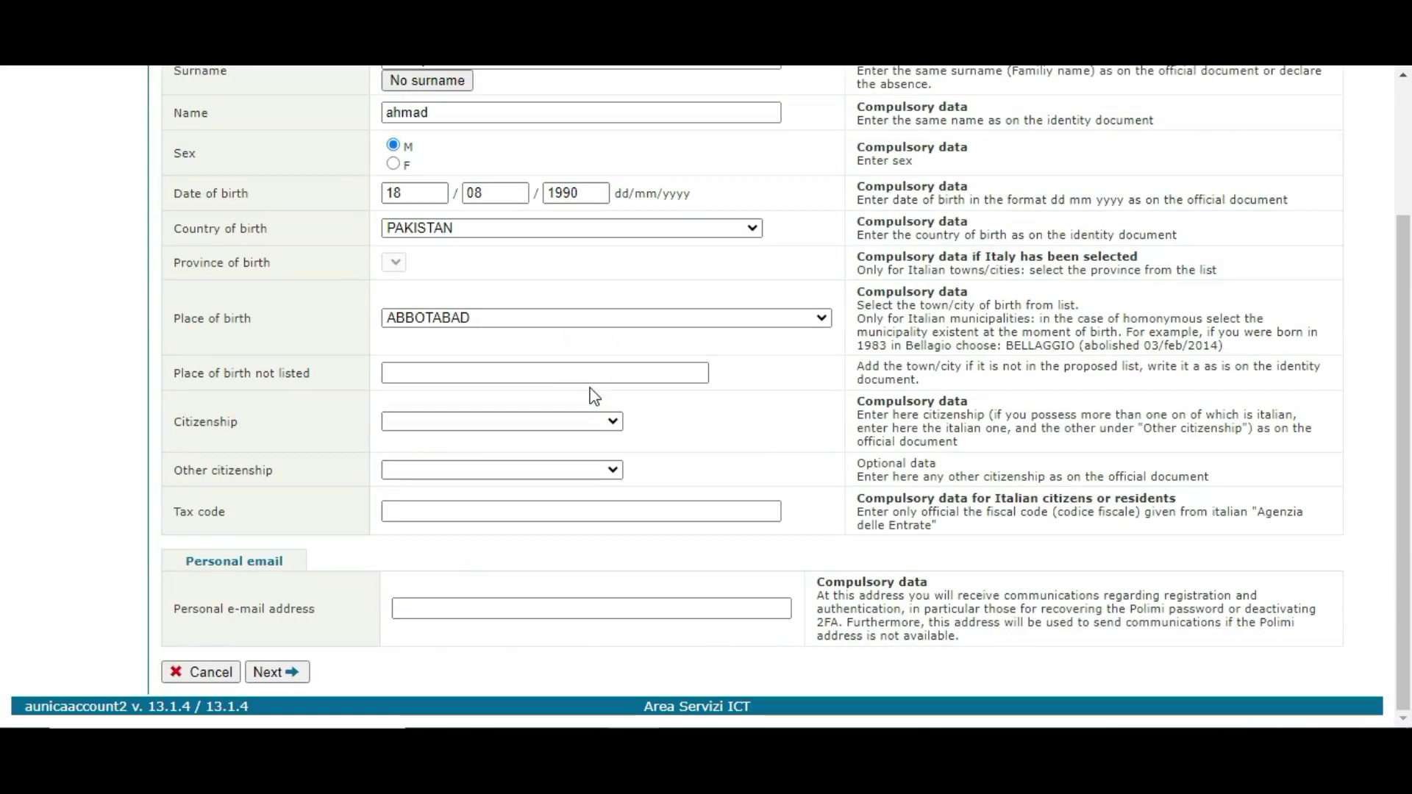
pyautogui.click(547, 377)
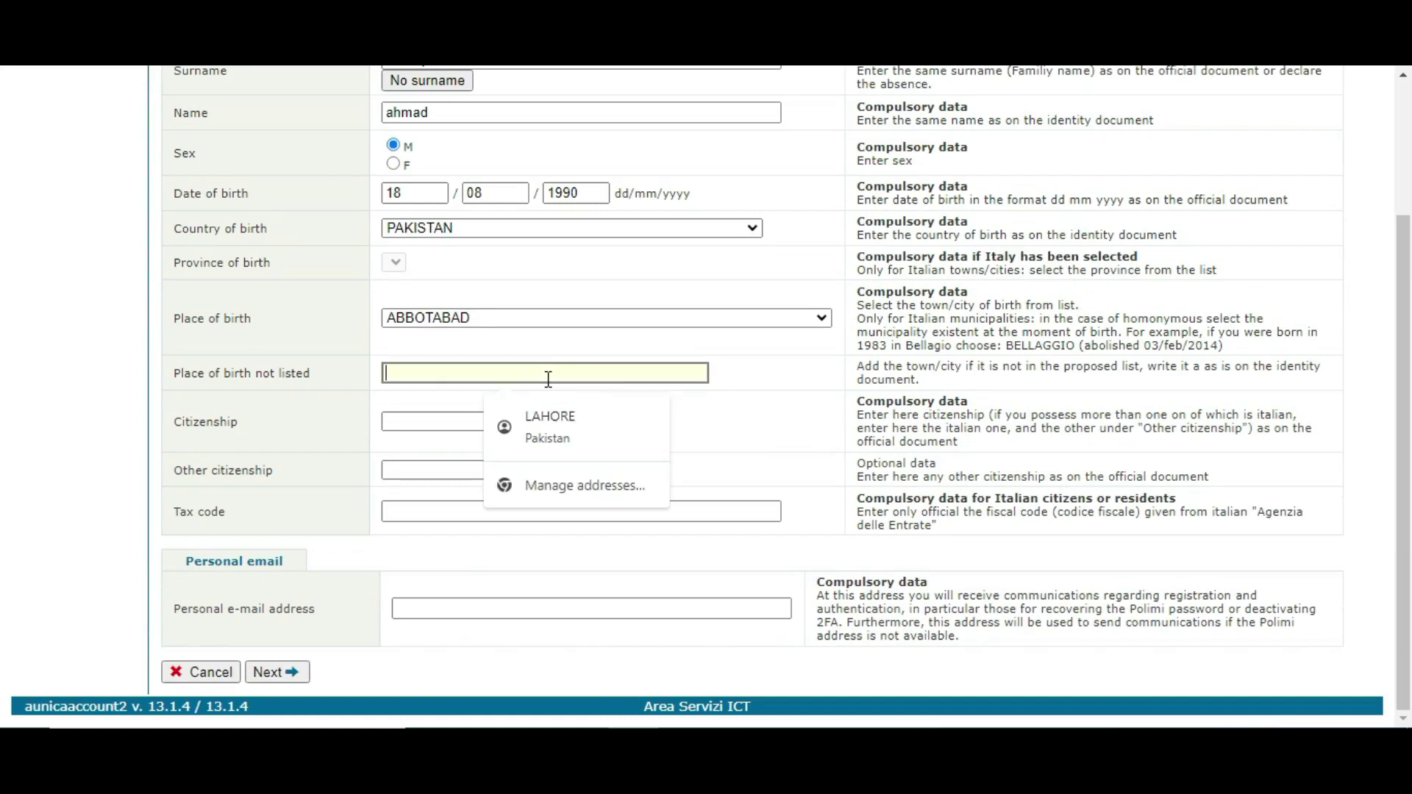
pyautogui.click(580, 336)
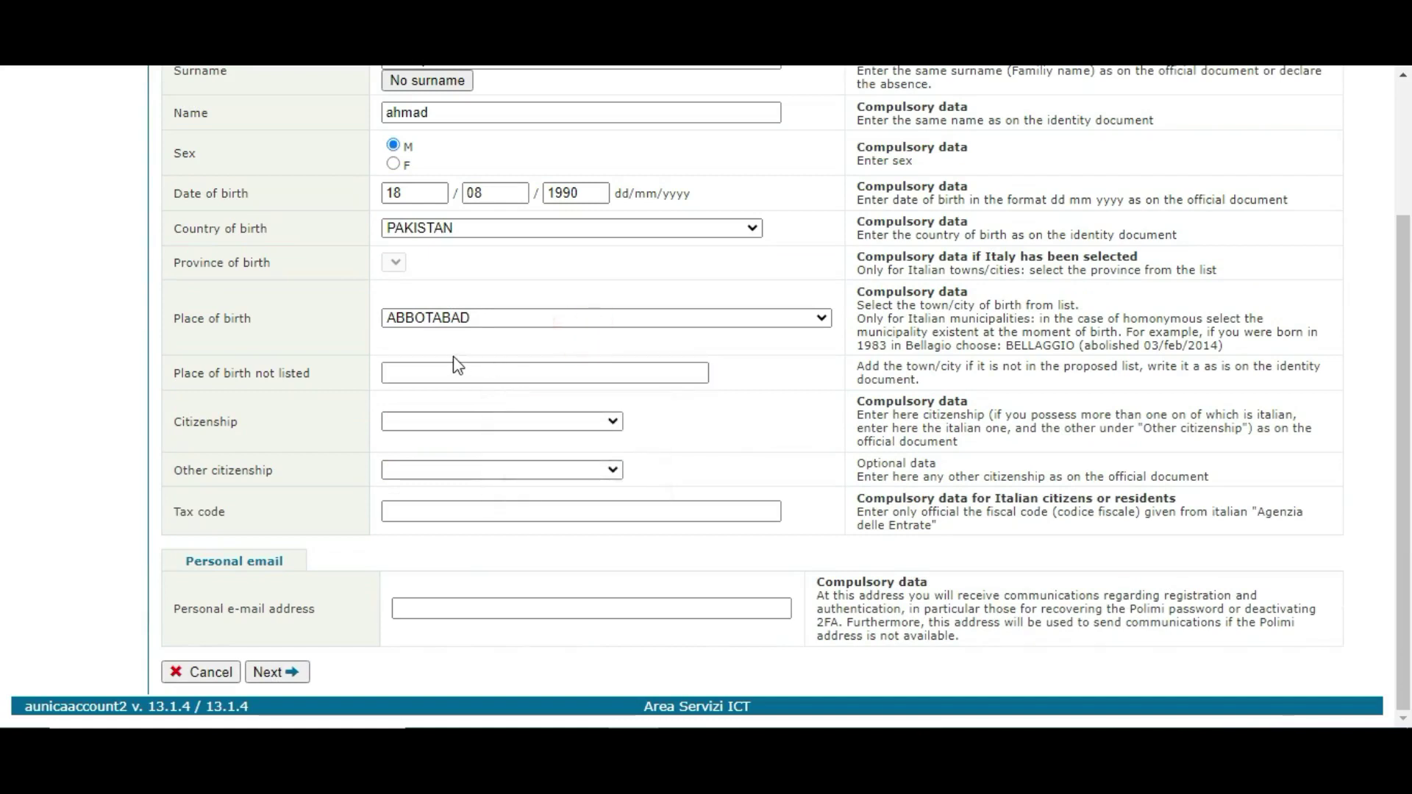
pyautogui.click(409, 373)
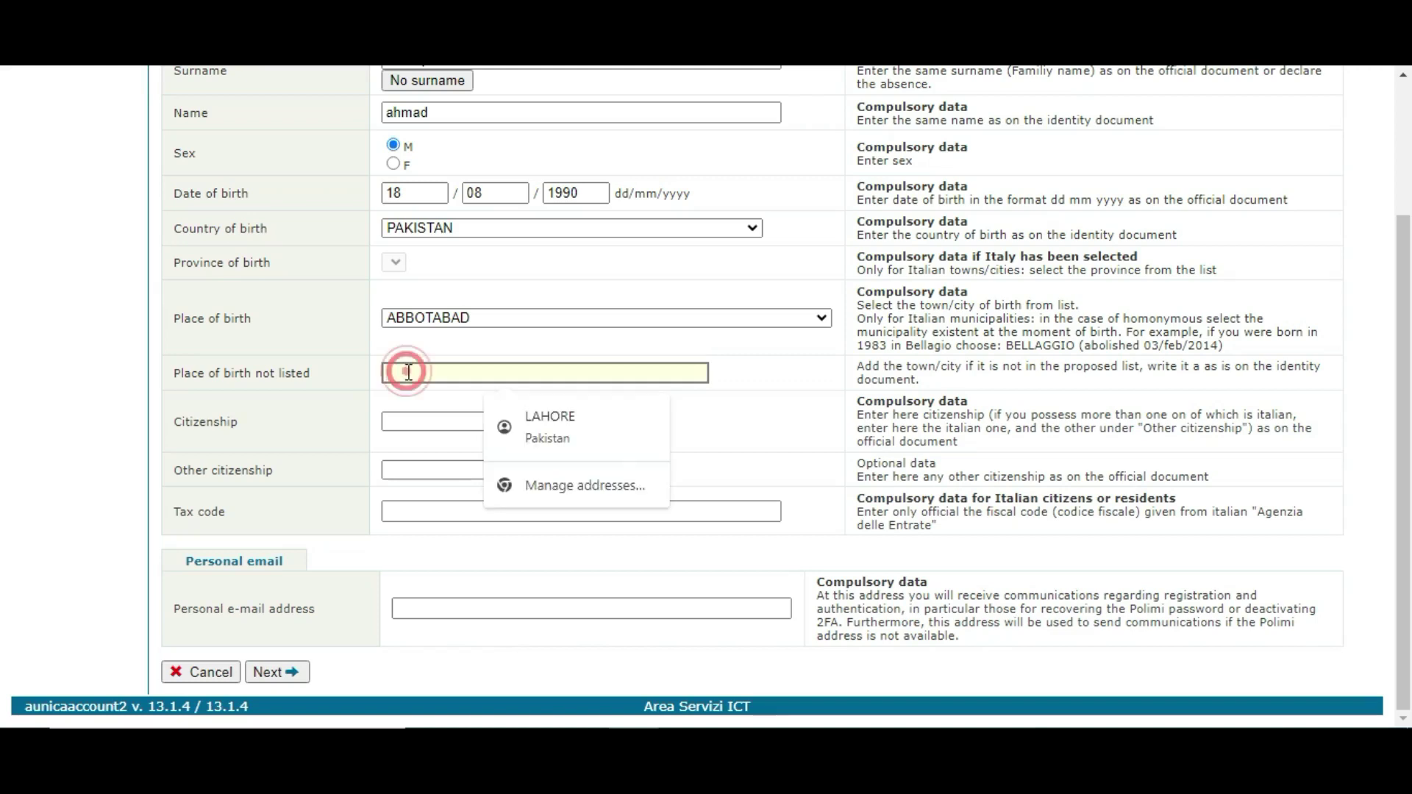
pyautogui.write('ab')
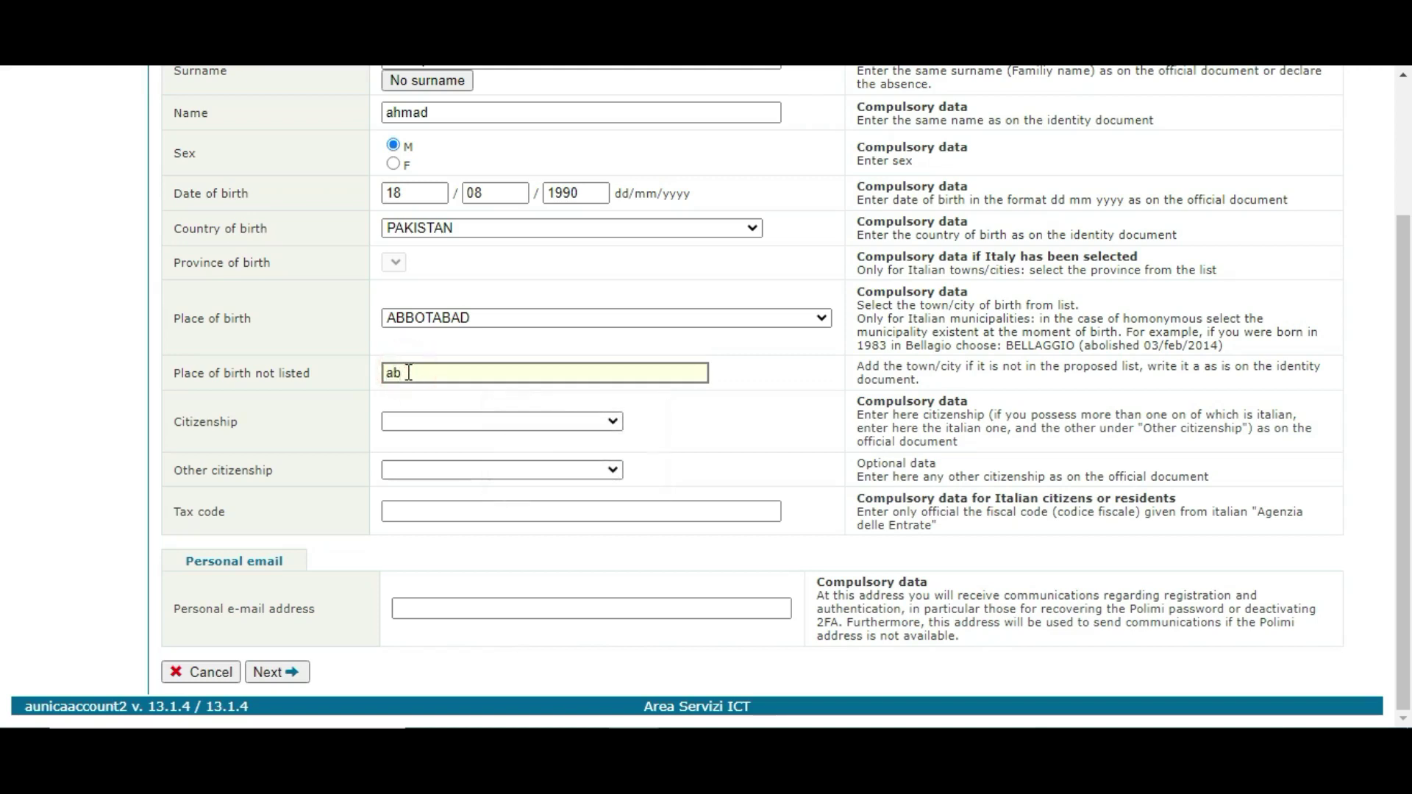
pyautogui.write('taabad')
pyautogui.click(409, 421)
pyautogui.press('p')
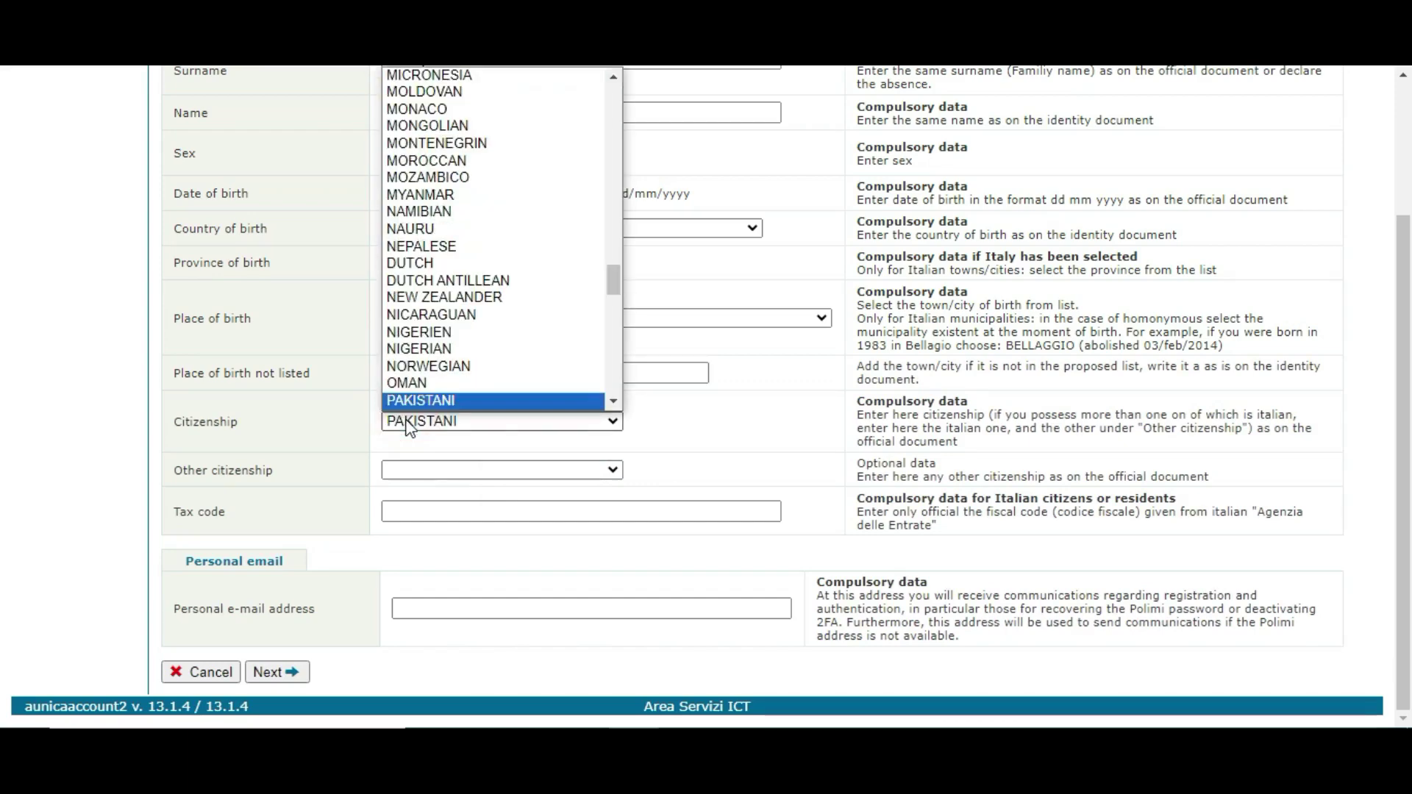
pyautogui.press('Return')
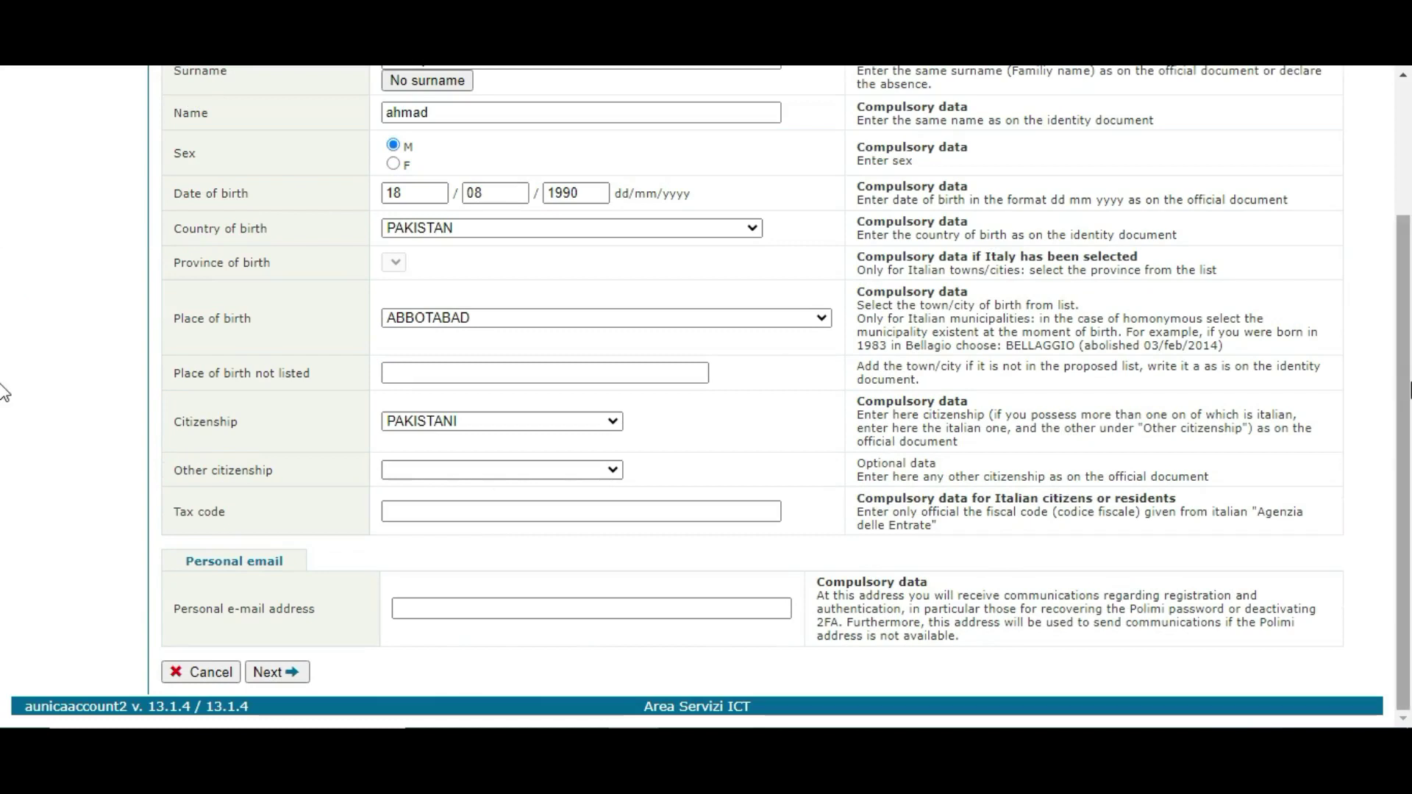
# Enter the personal e-mail address and submit the identification data step.
pyautogui.click(444, 609)
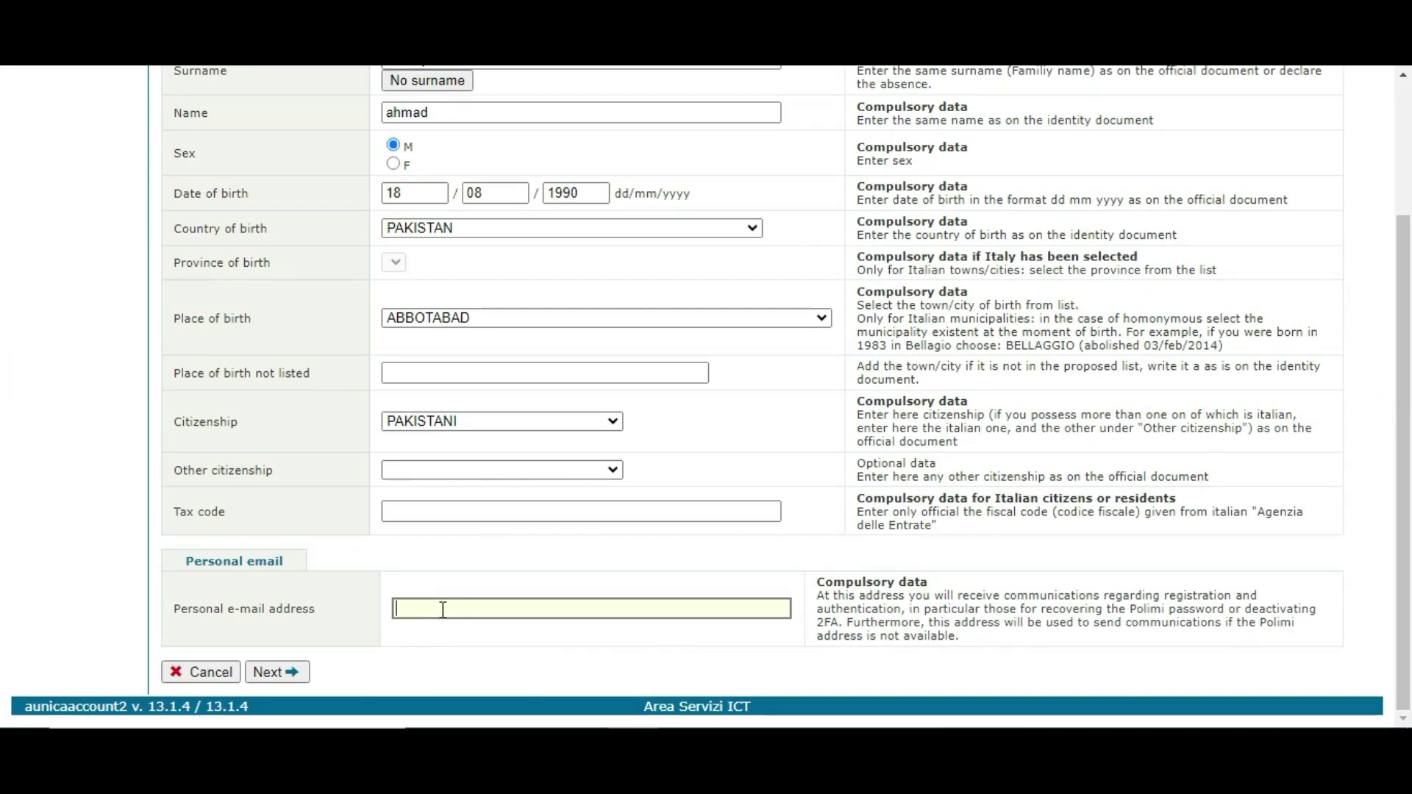
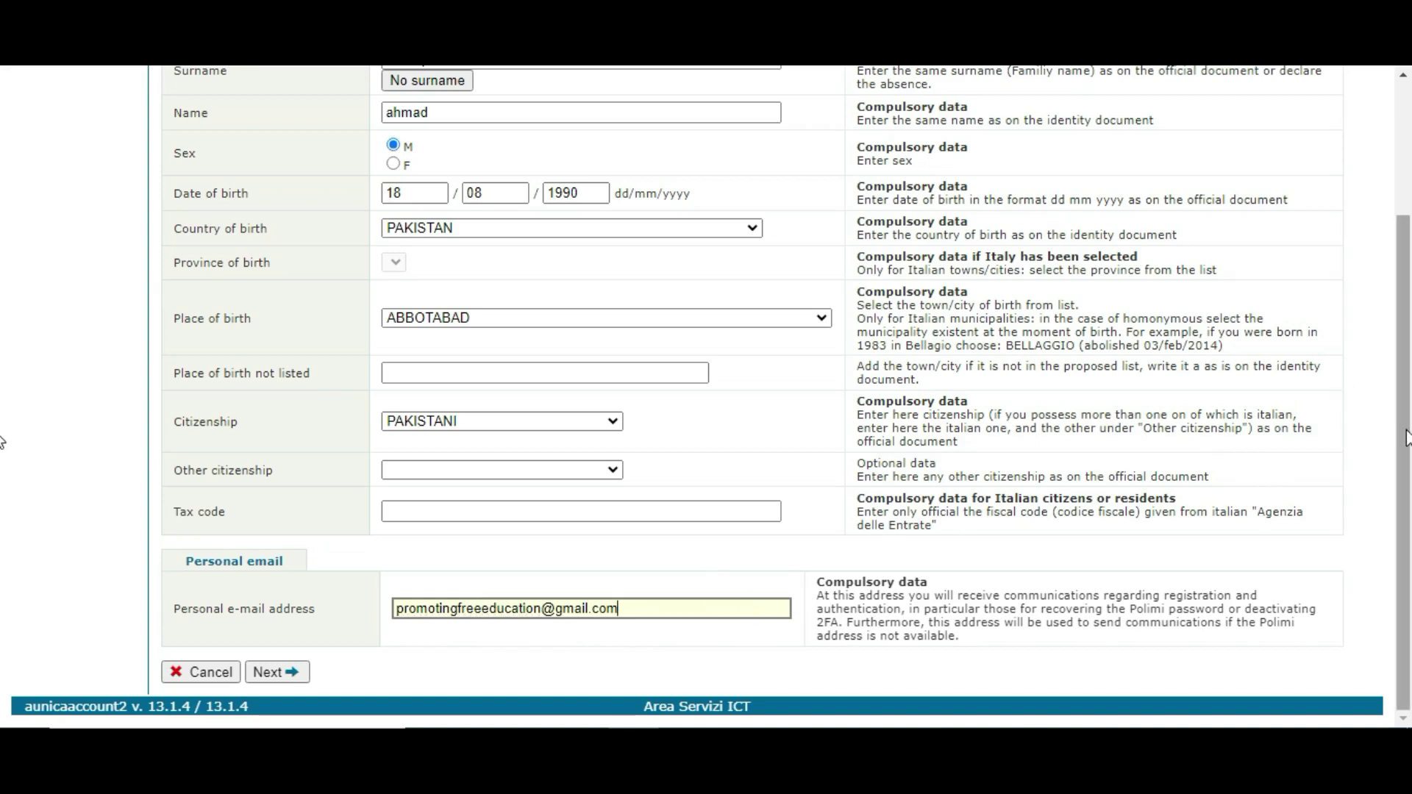
pyautogui.scroll(1, 1405, 379)
pyautogui.moveTo(1408, 379); pyautogui.dragTo(1407, 478)
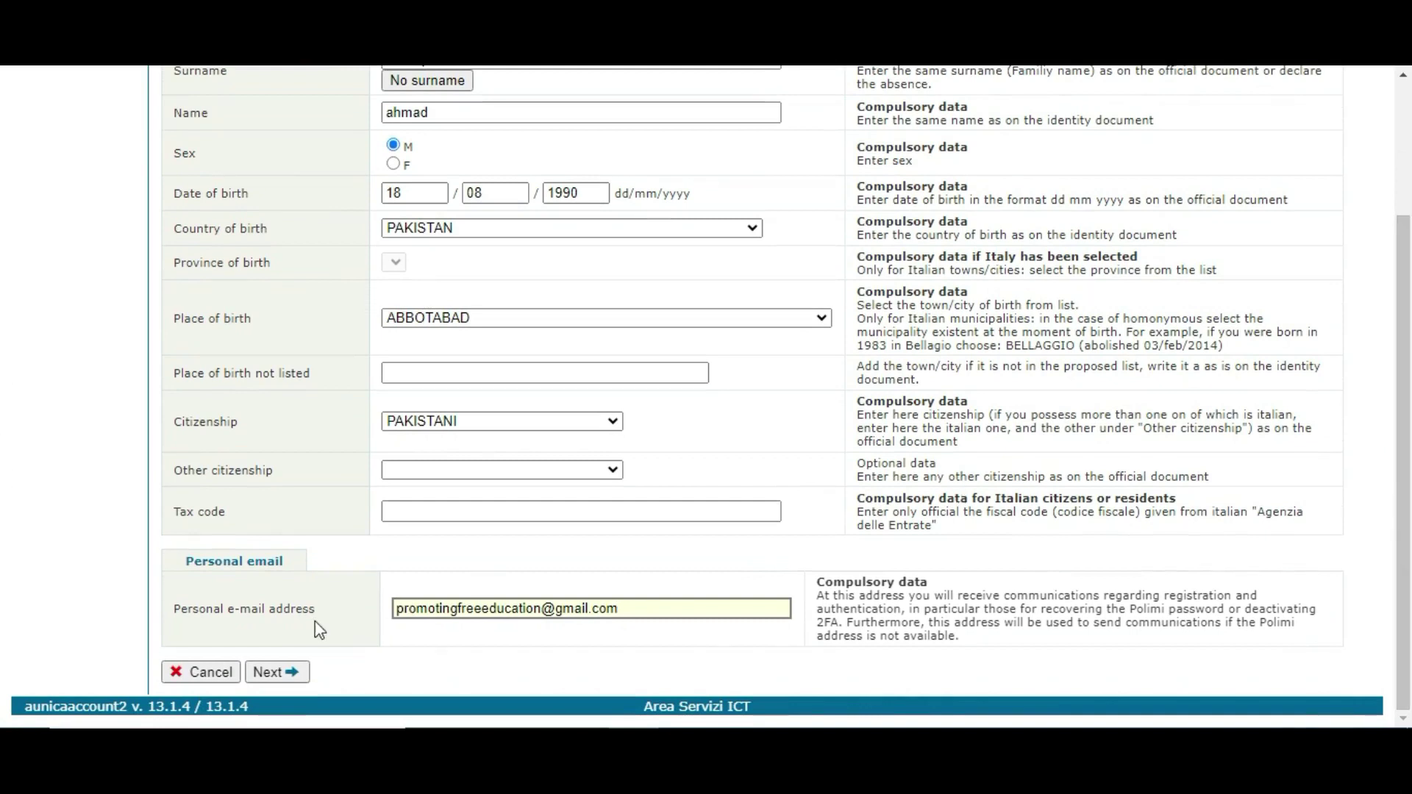
pyautogui.click(278, 674)
pyautogui.click(286, 674)
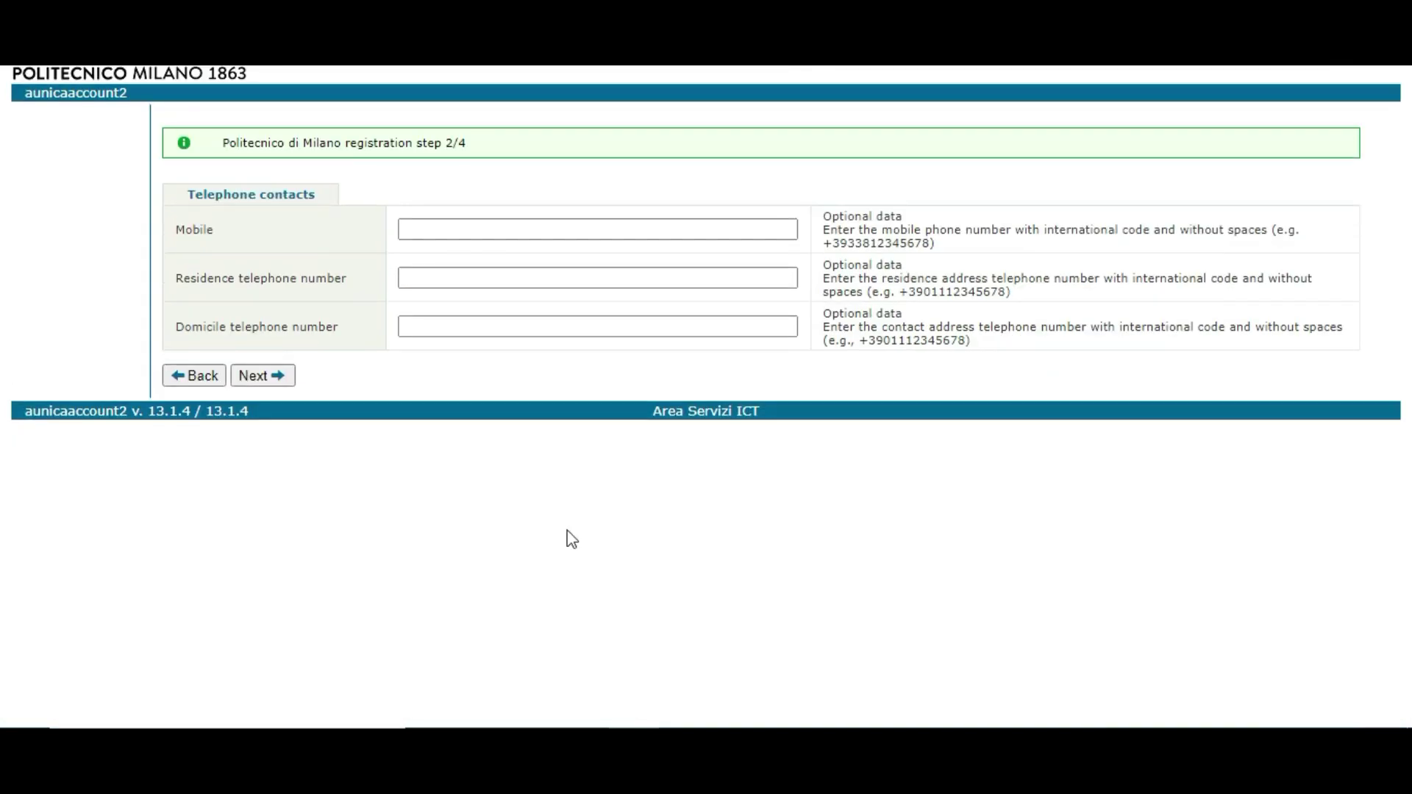
# Enter the mobile phone number with the 0092 prefix and submit the telephone contacts step.
pyautogui.click(590, 226)
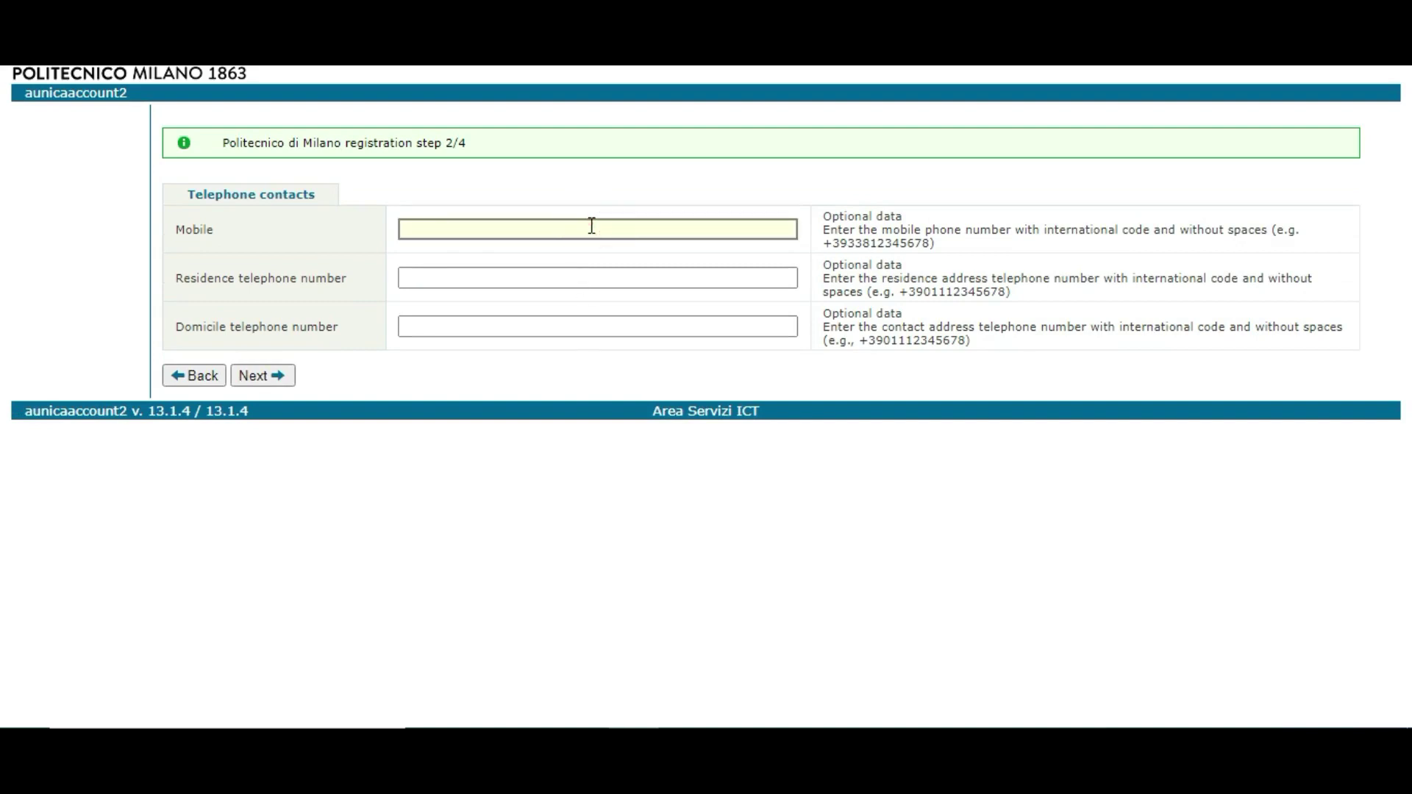
pyautogui.press('Return')
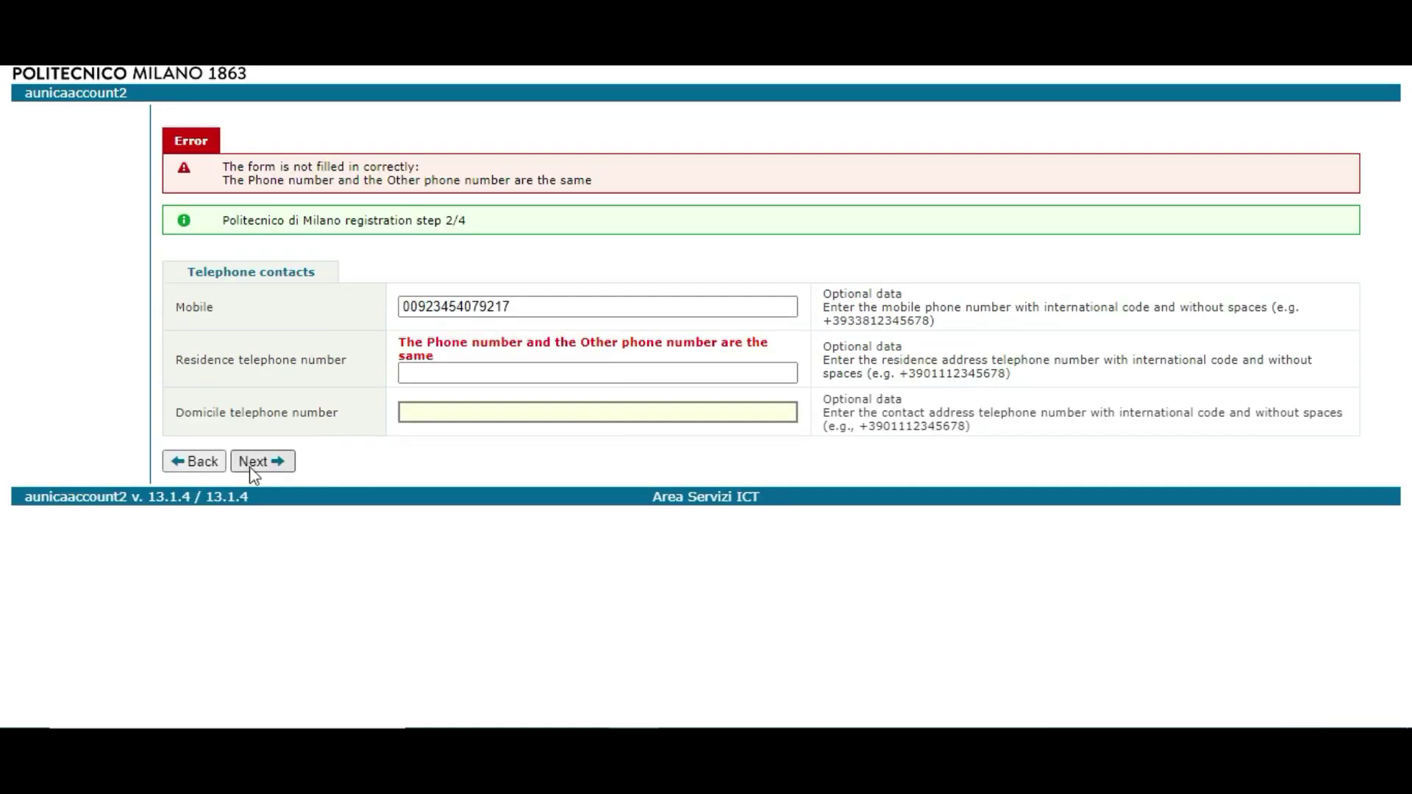
pyautogui.click(249, 463)
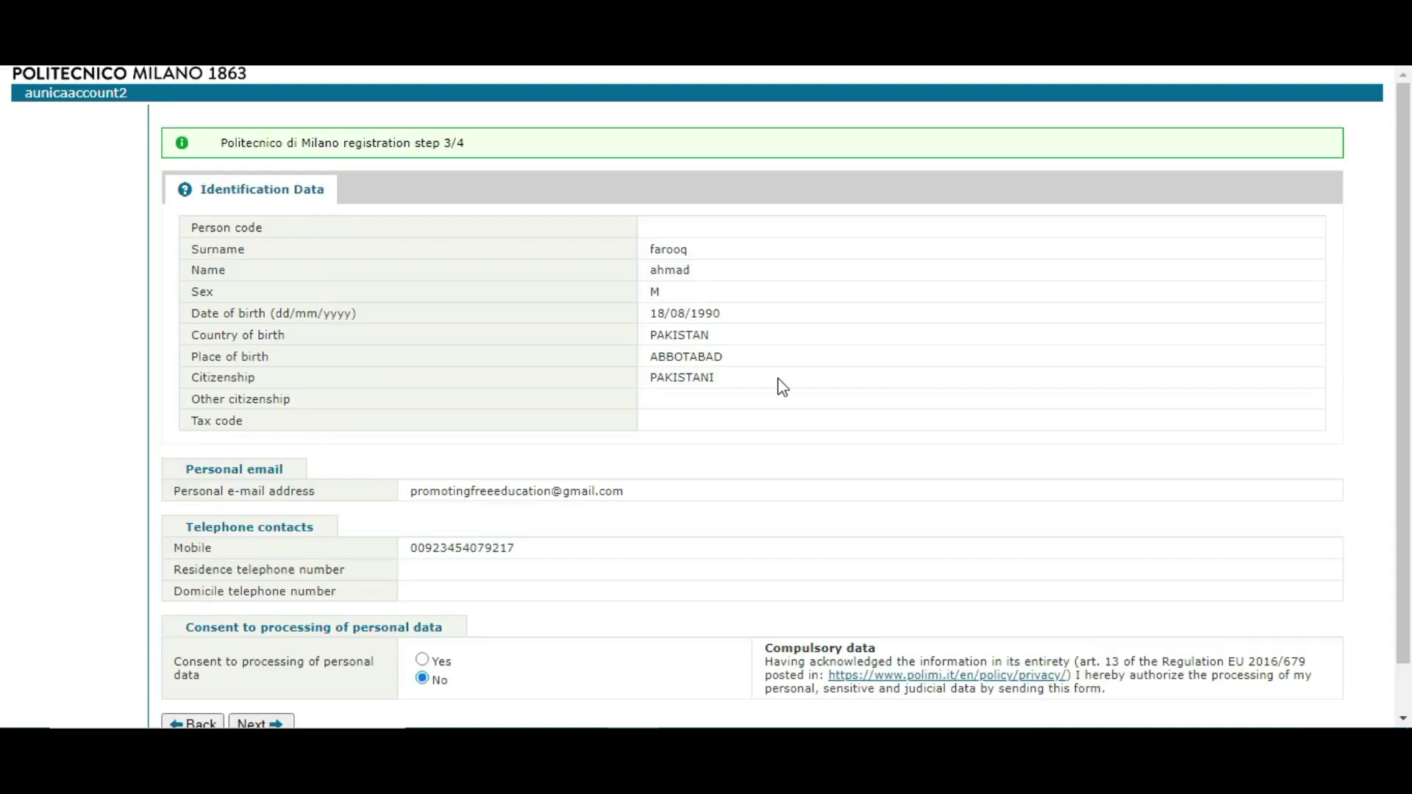
# Answer Yes to consent for personal data processing and submit the registration summary.
pyautogui.moveTo(1404, 239); pyautogui.dragTo(1405, 288)
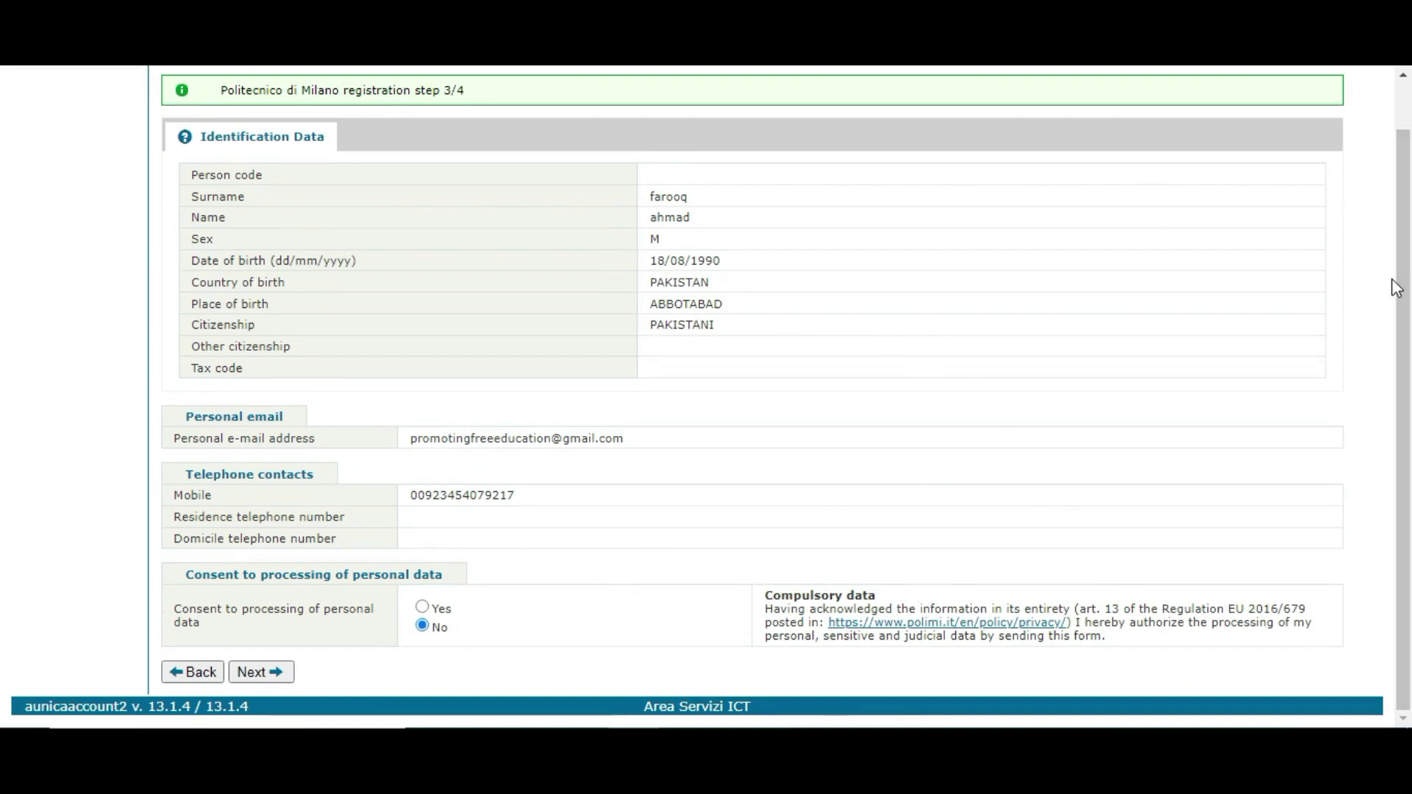
pyautogui.scroll(1, 1, 315)
pyautogui.scroll(-1, 2, 315)
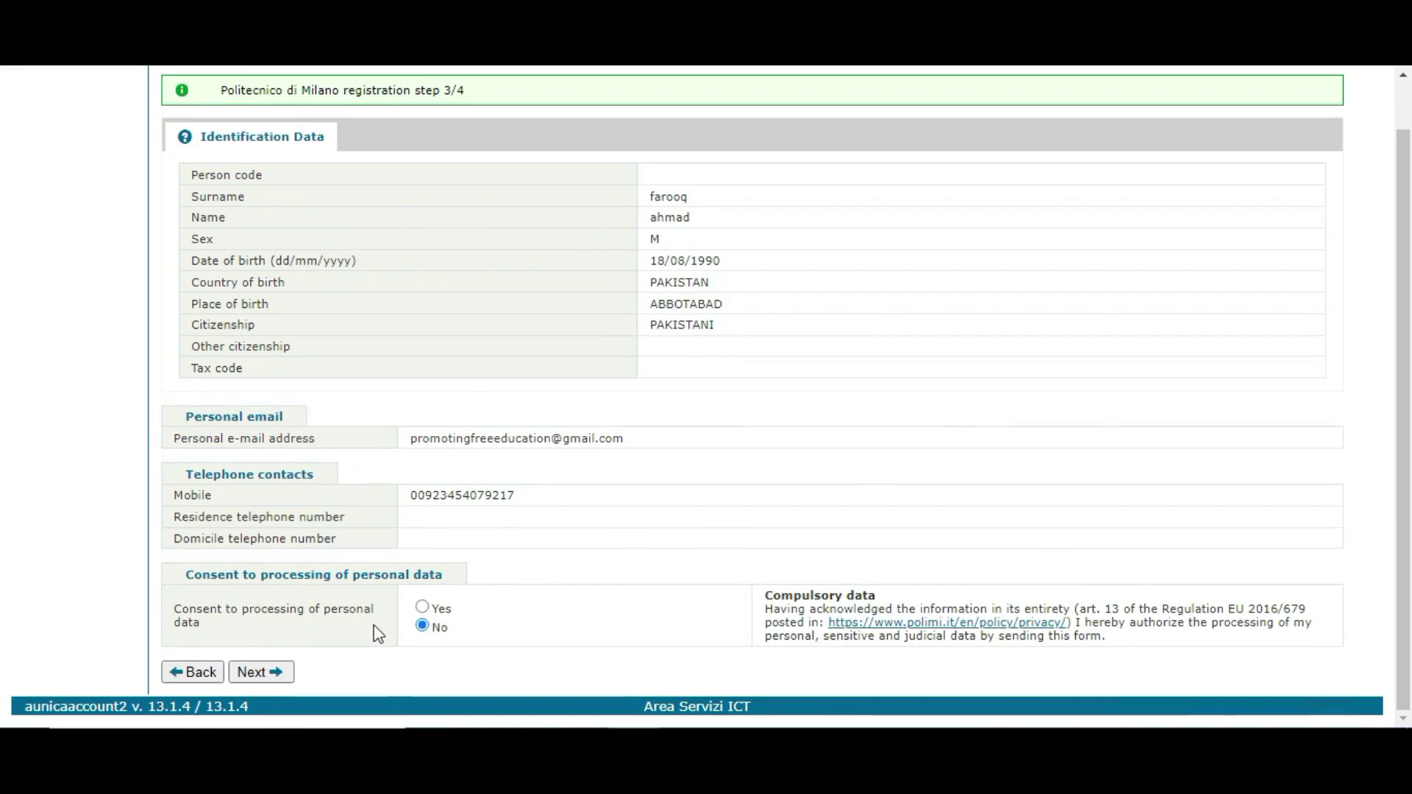
pyautogui.click(423, 607)
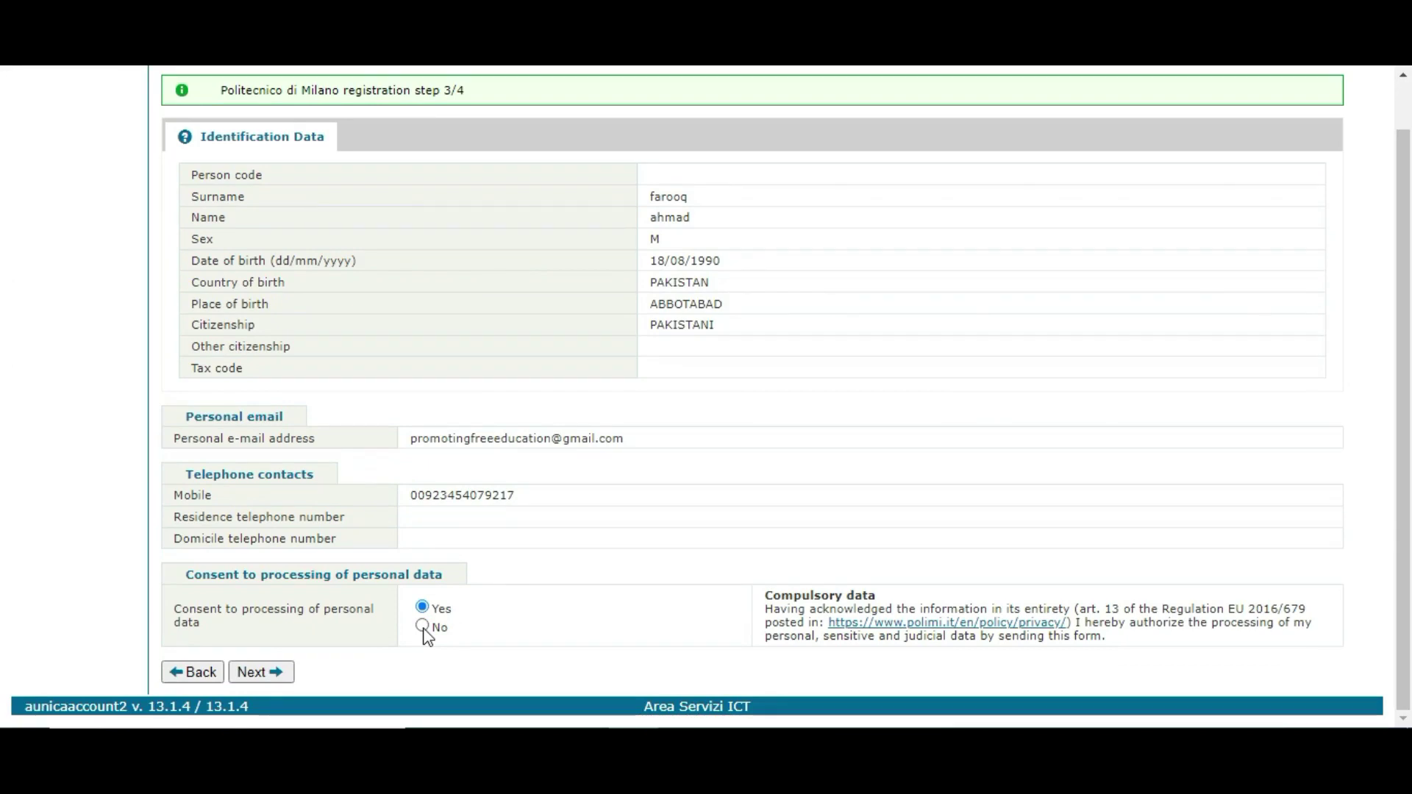
pyautogui.click(252, 673)
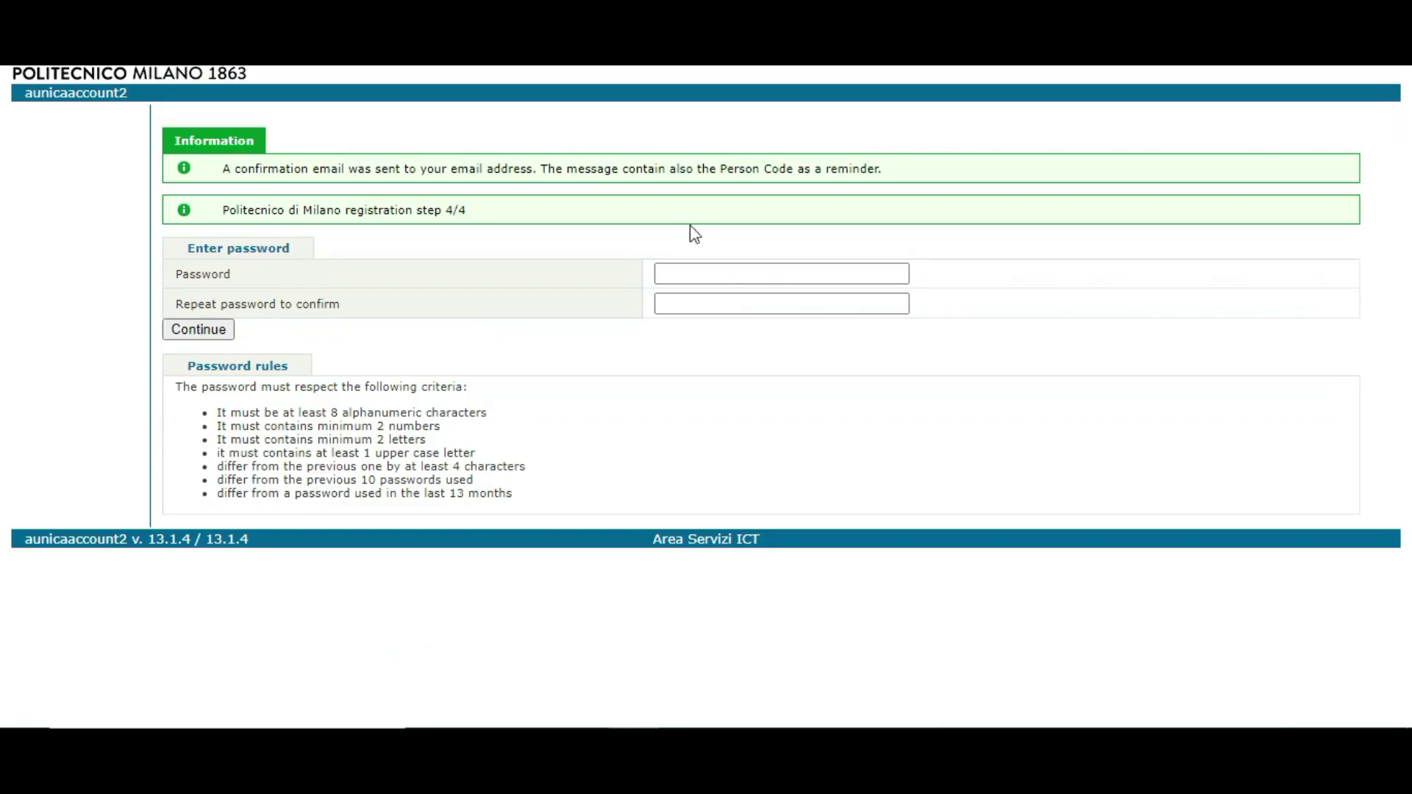
# Type the new account password and repeat it in the confirmation field.
pyautogui.click(694, 266)
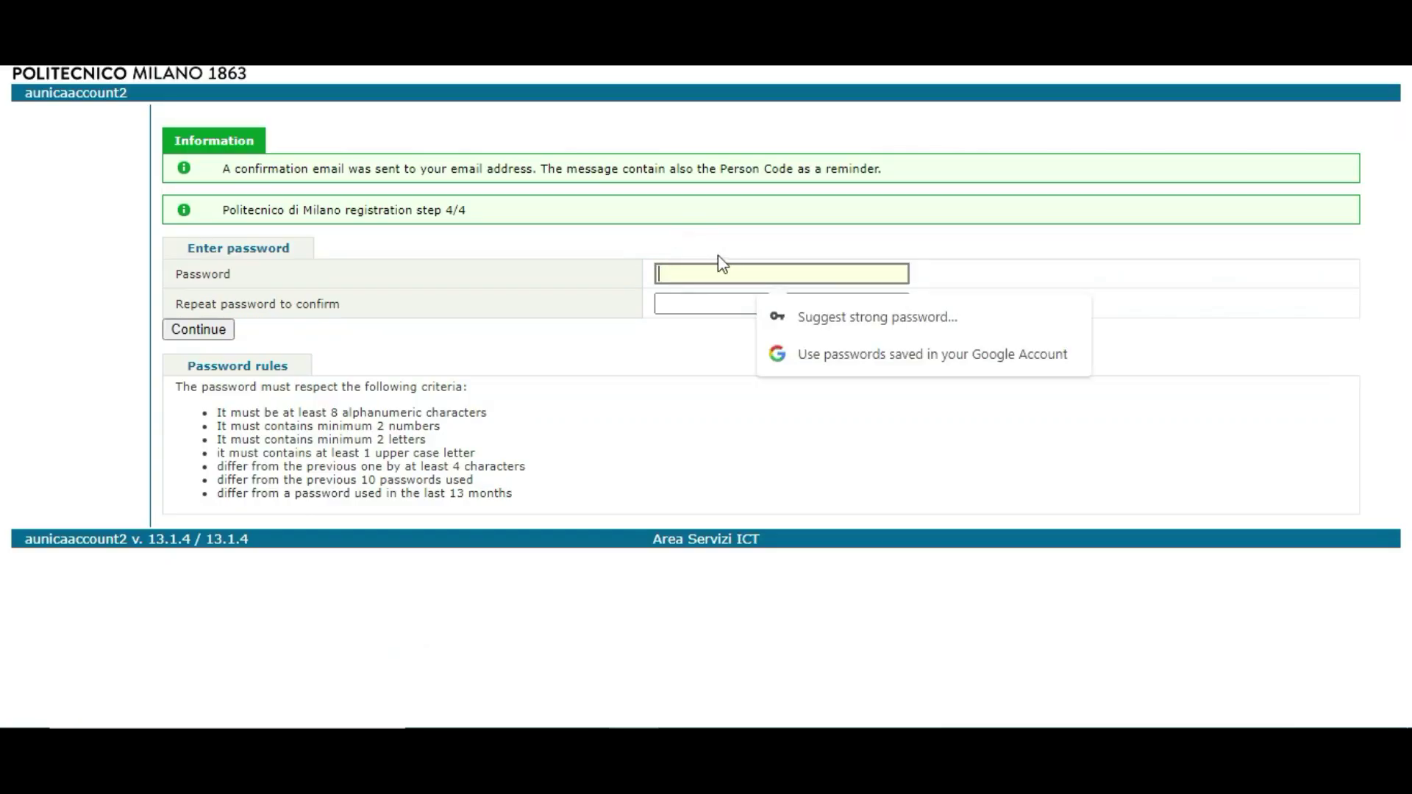
pyautogui.click(598, 243)
pyautogui.click(696, 276)
pyautogui.write('•••••••')
pyautogui.click(697, 303)
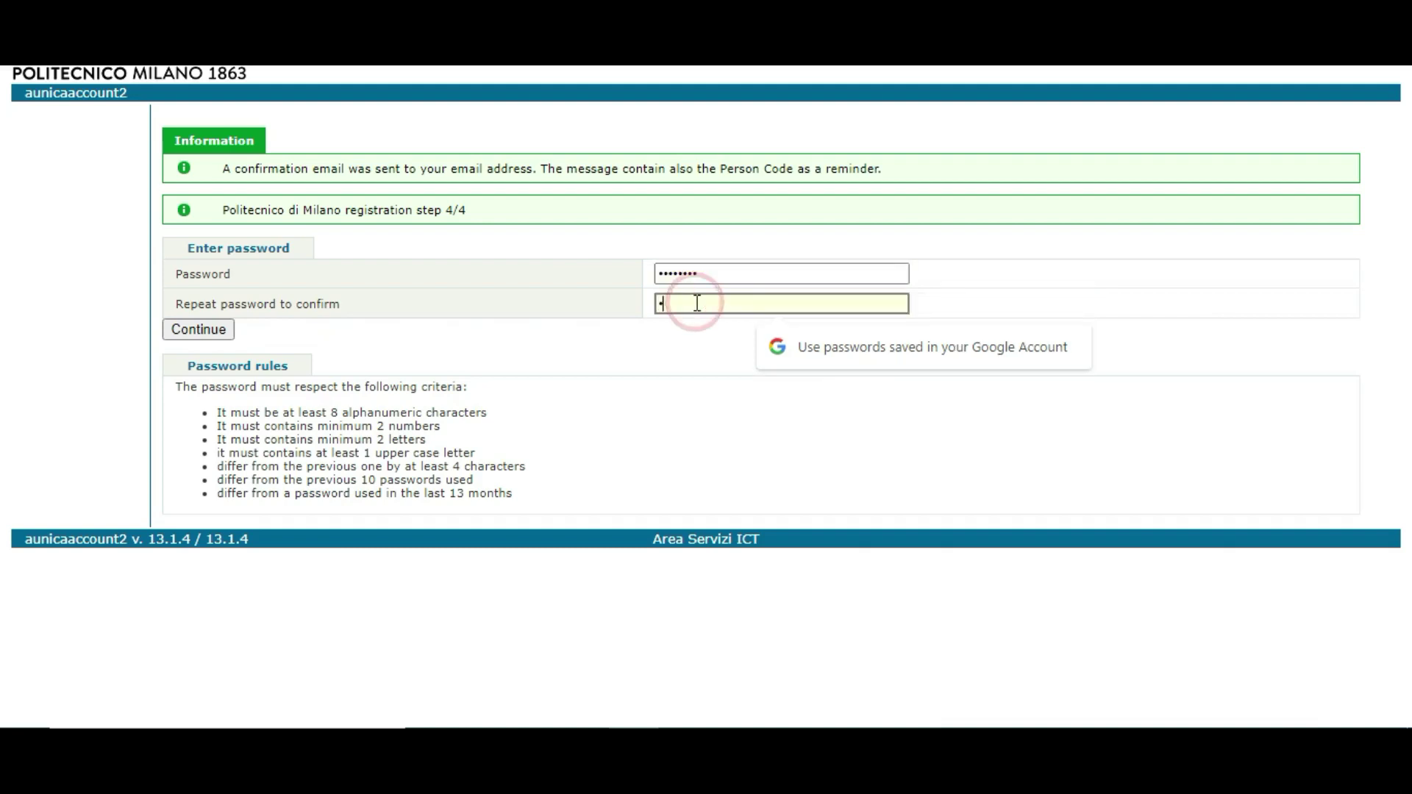
pyautogui.write('••••••••')
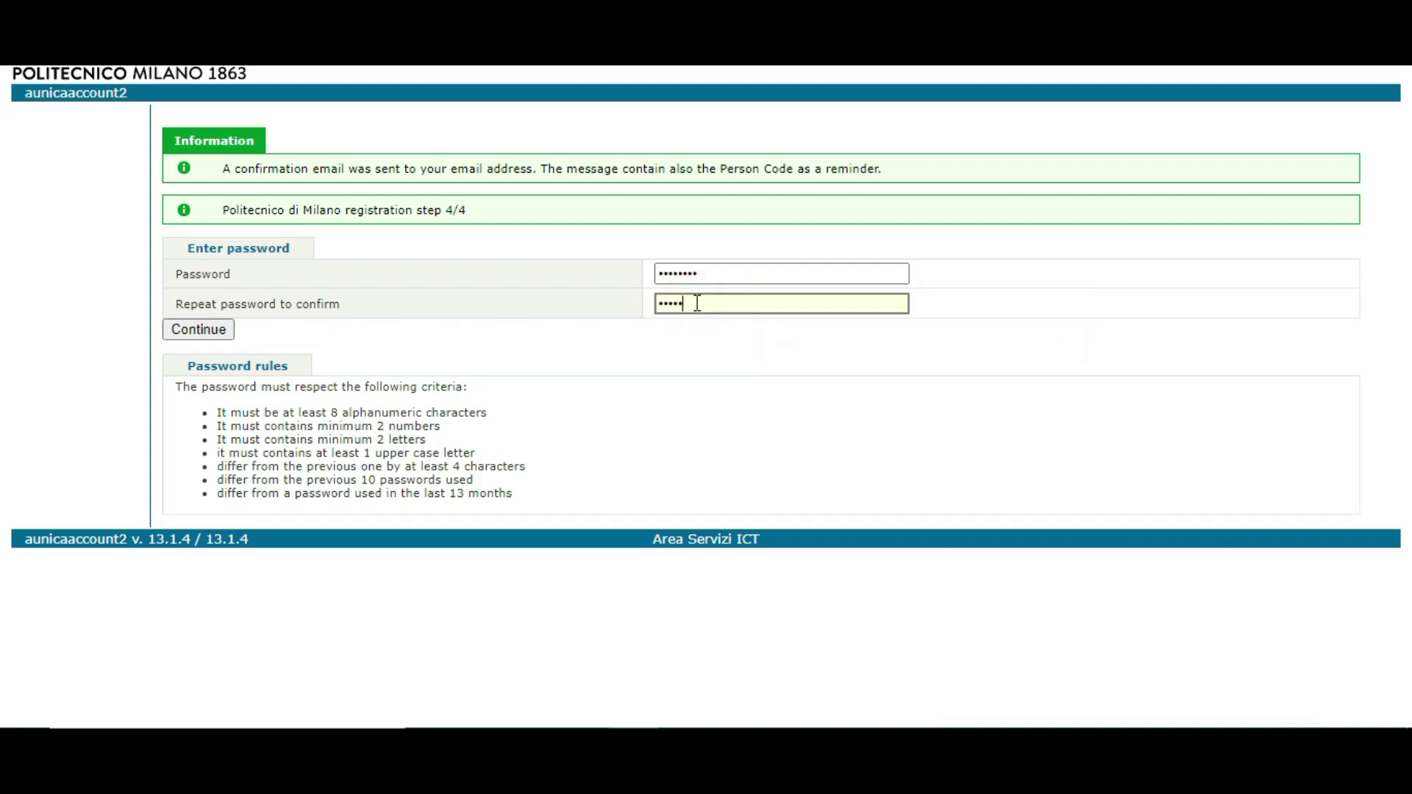
# Complete registration, decline Chrome's save-password offer, and select the assigned person code.
pyautogui.click(199, 329)
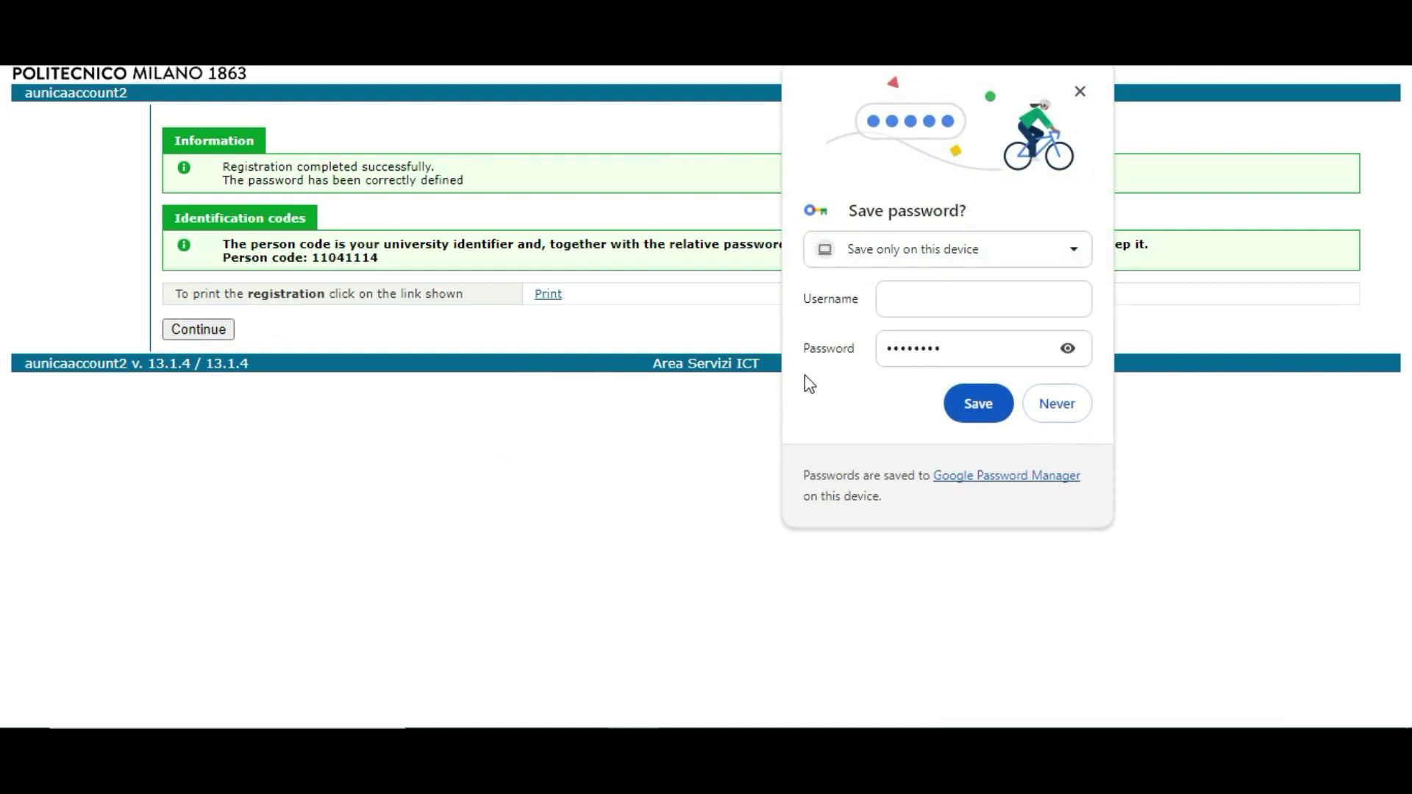
pyautogui.click(1079, 91)
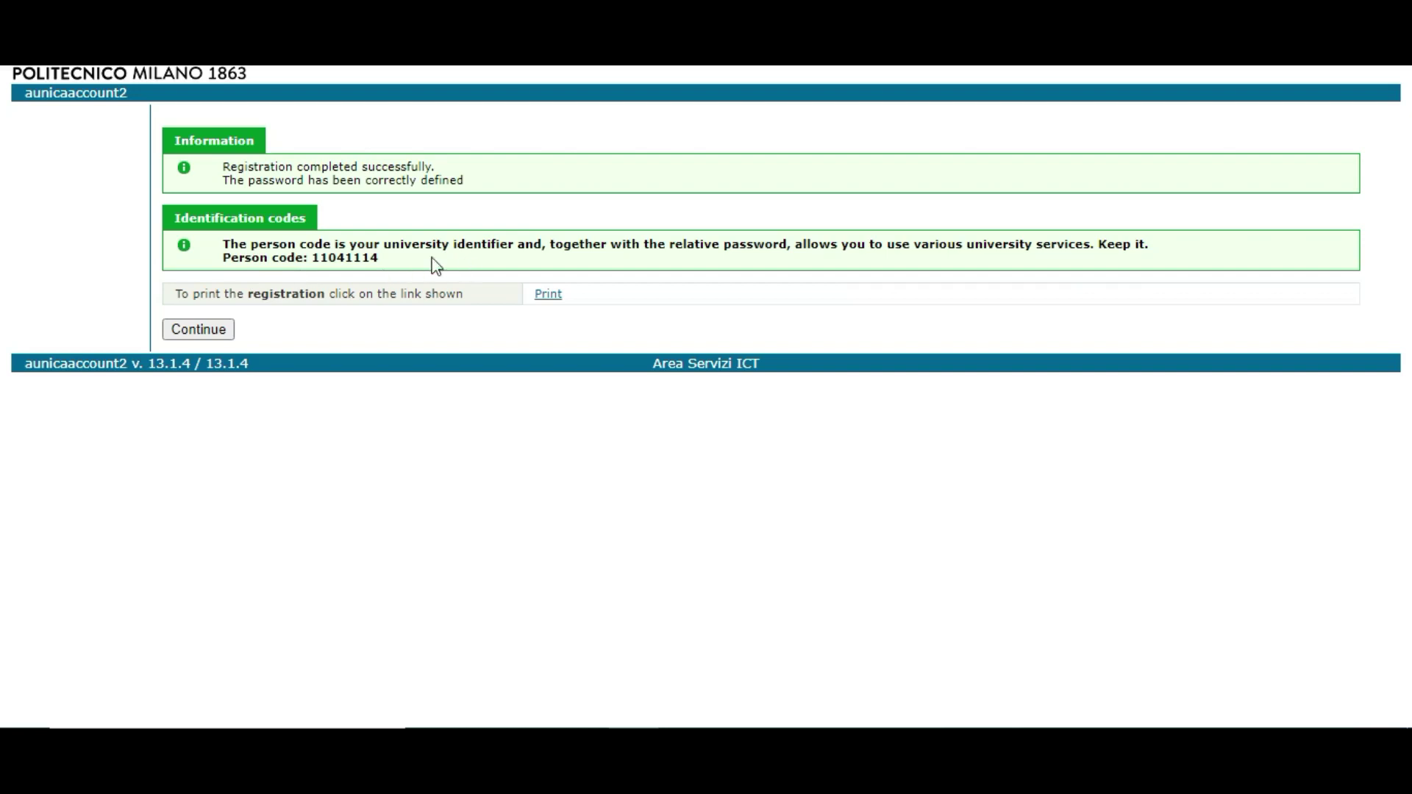
pyautogui.doubleClick(346, 257)
pyautogui.click(403, 259)
pyautogui.doubleClick(358, 258)
pyautogui.doubleClick(357, 259)
# Continue to the login page and sign in with the new person code and password.
pyautogui.click(218, 329)
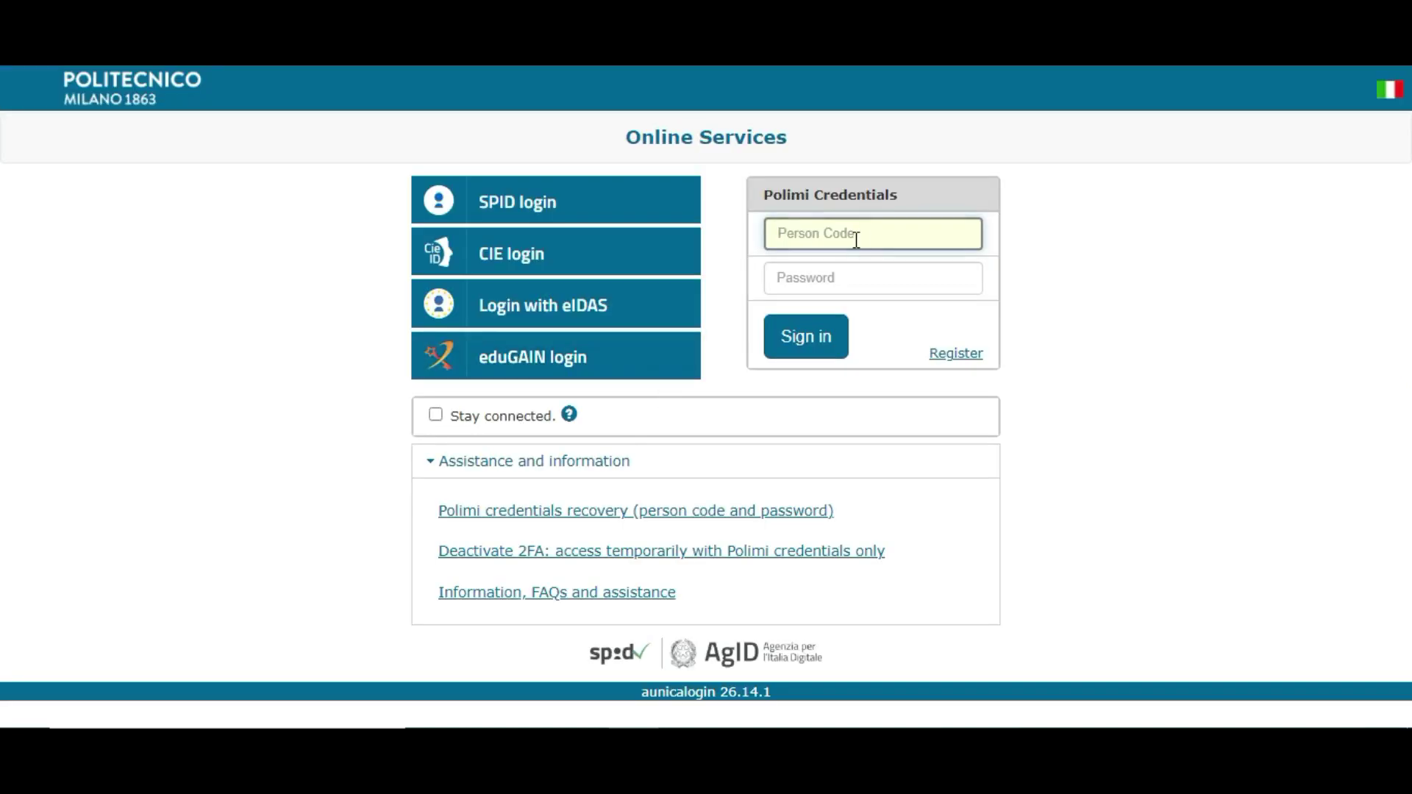
pyautogui.click(853, 237)
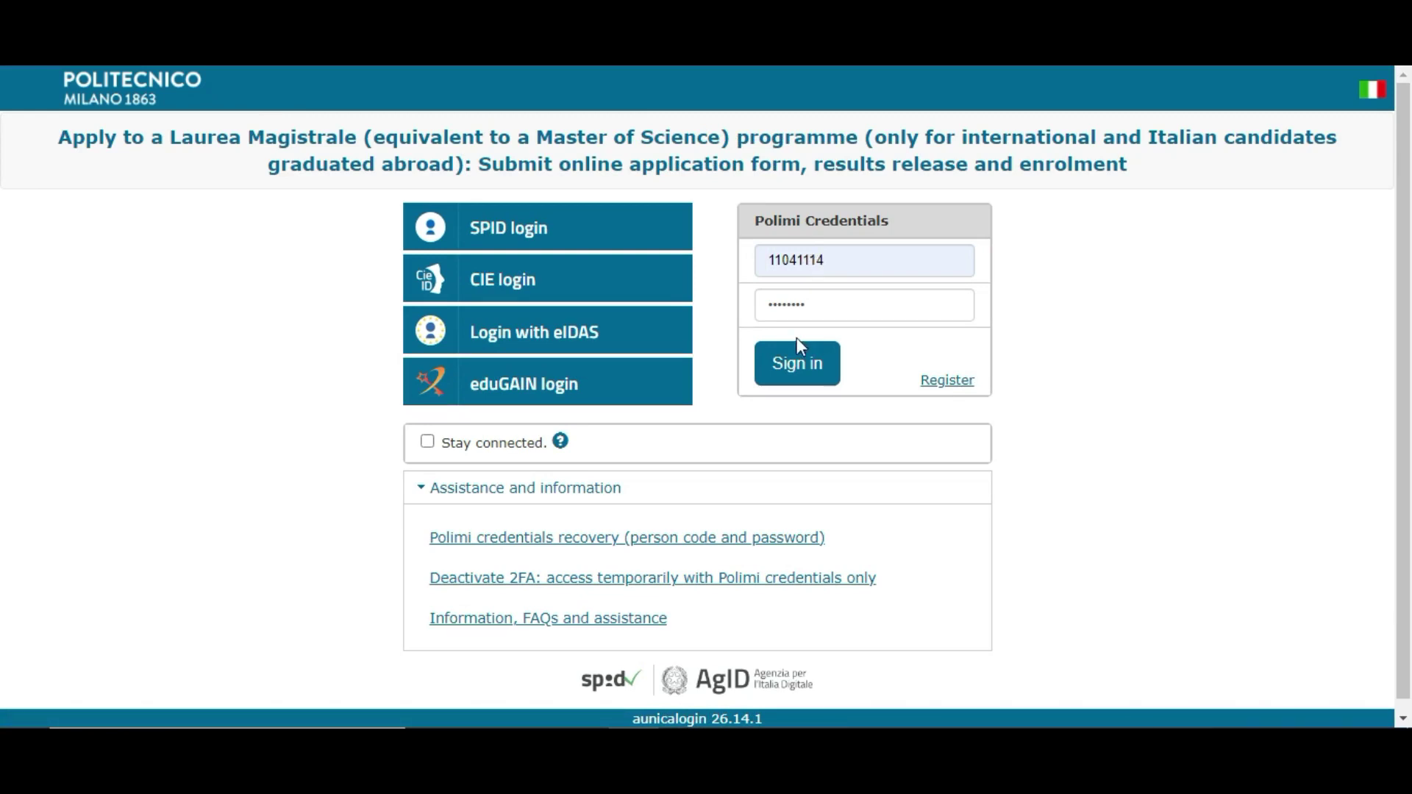
pyautogui.click(809, 375)
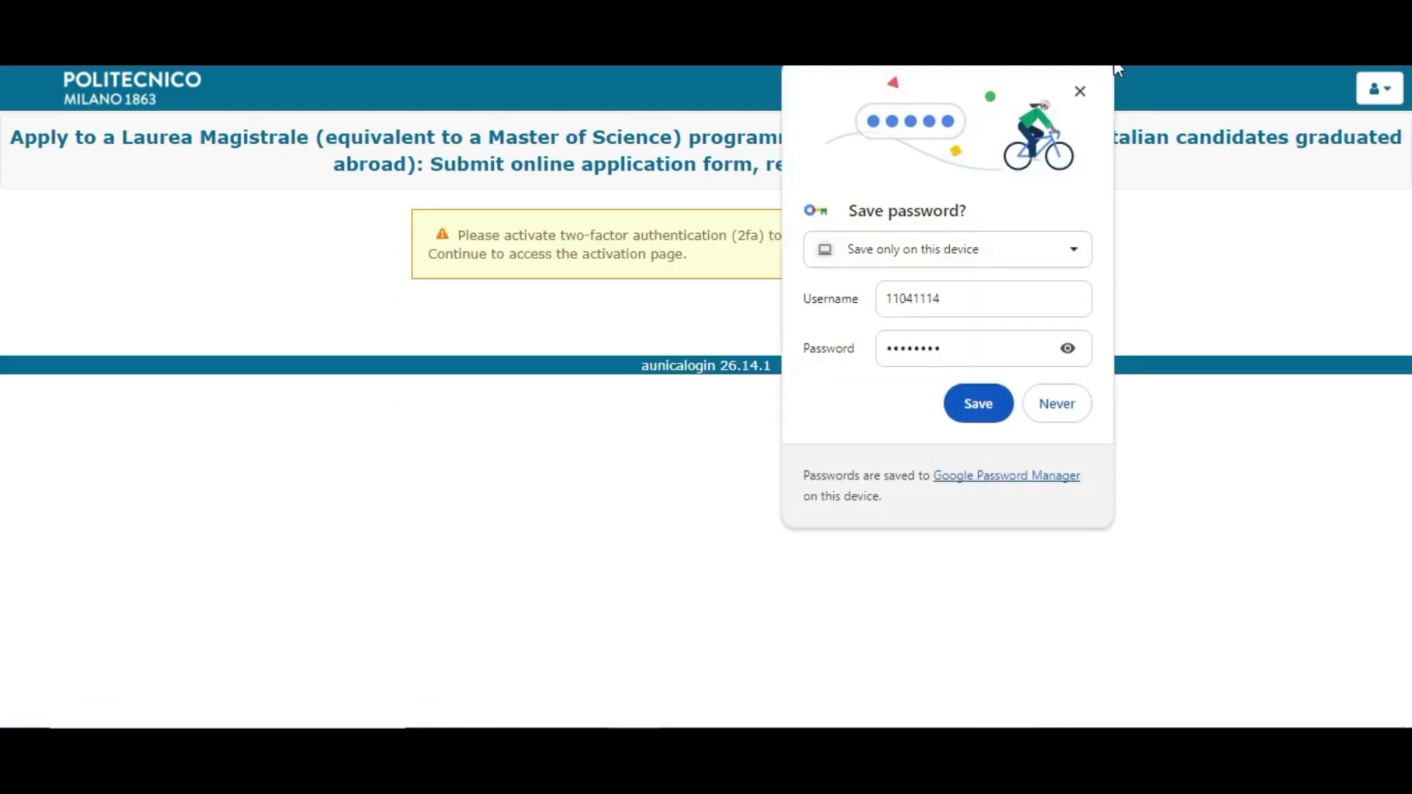
# Dismiss Chrome's save-login prompt and continue from the 2FA notice to the QR-code activation page.
pyautogui.click(1078, 91)
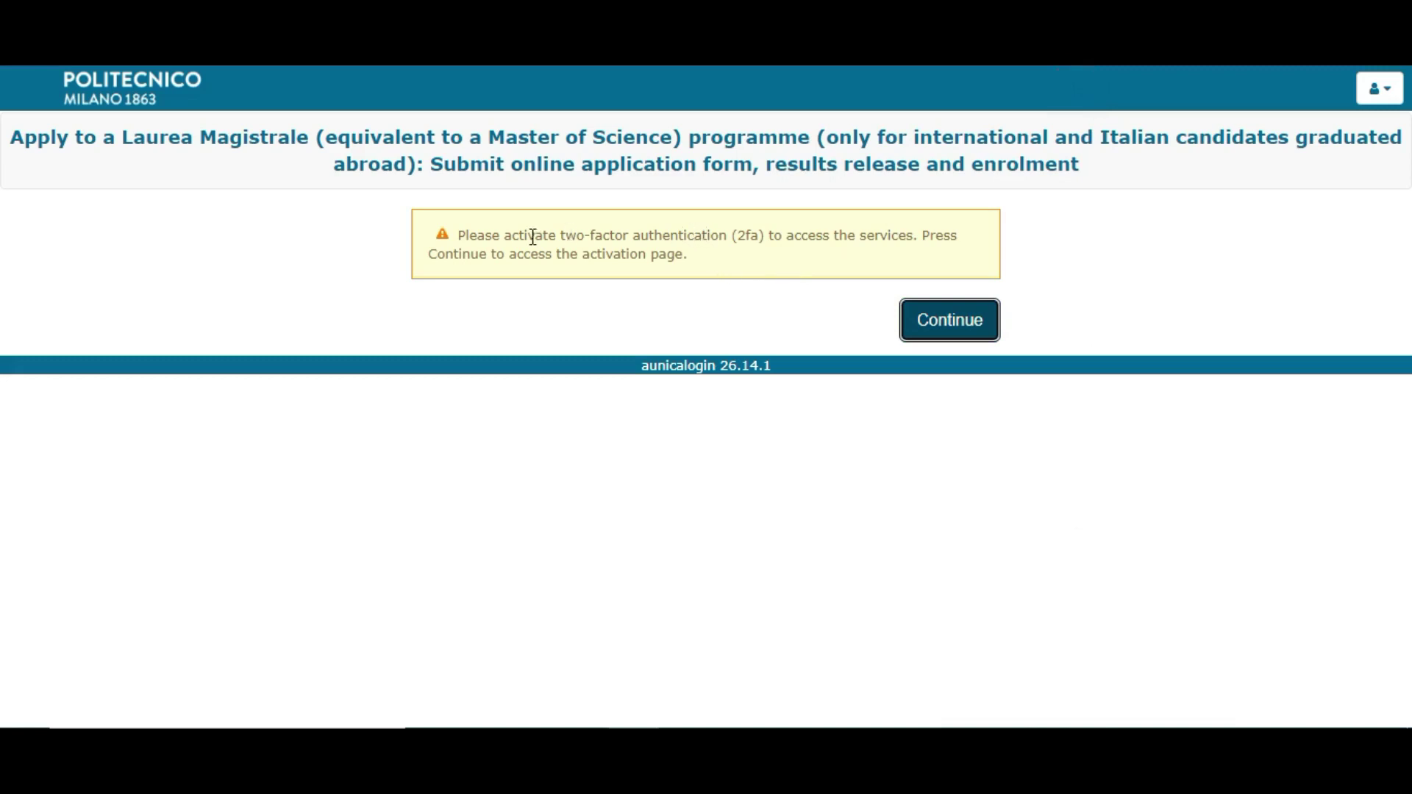
pyautogui.moveTo(527, 235); pyautogui.dragTo(762, 239)
pyautogui.click(656, 252)
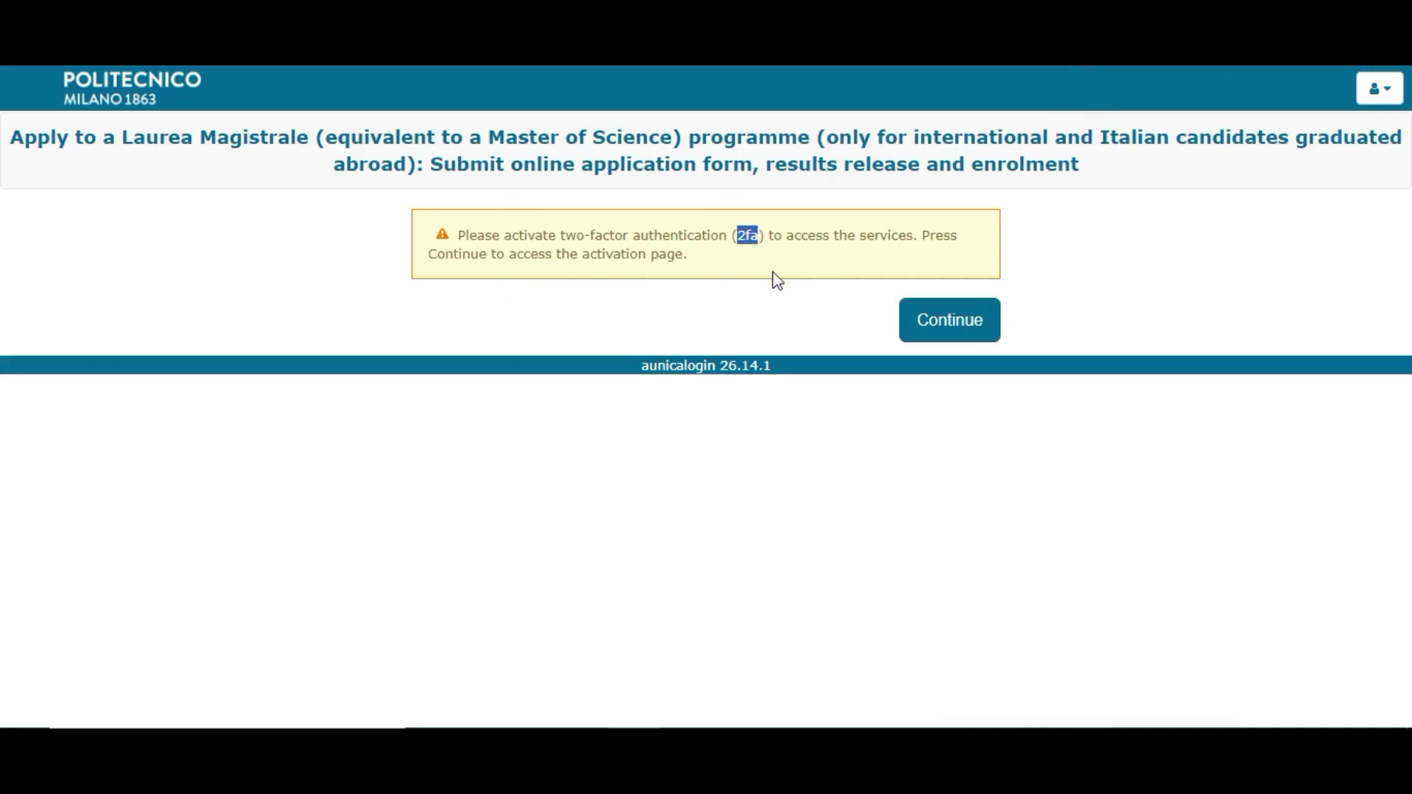
pyautogui.click(792, 301)
pyautogui.click(948, 334)
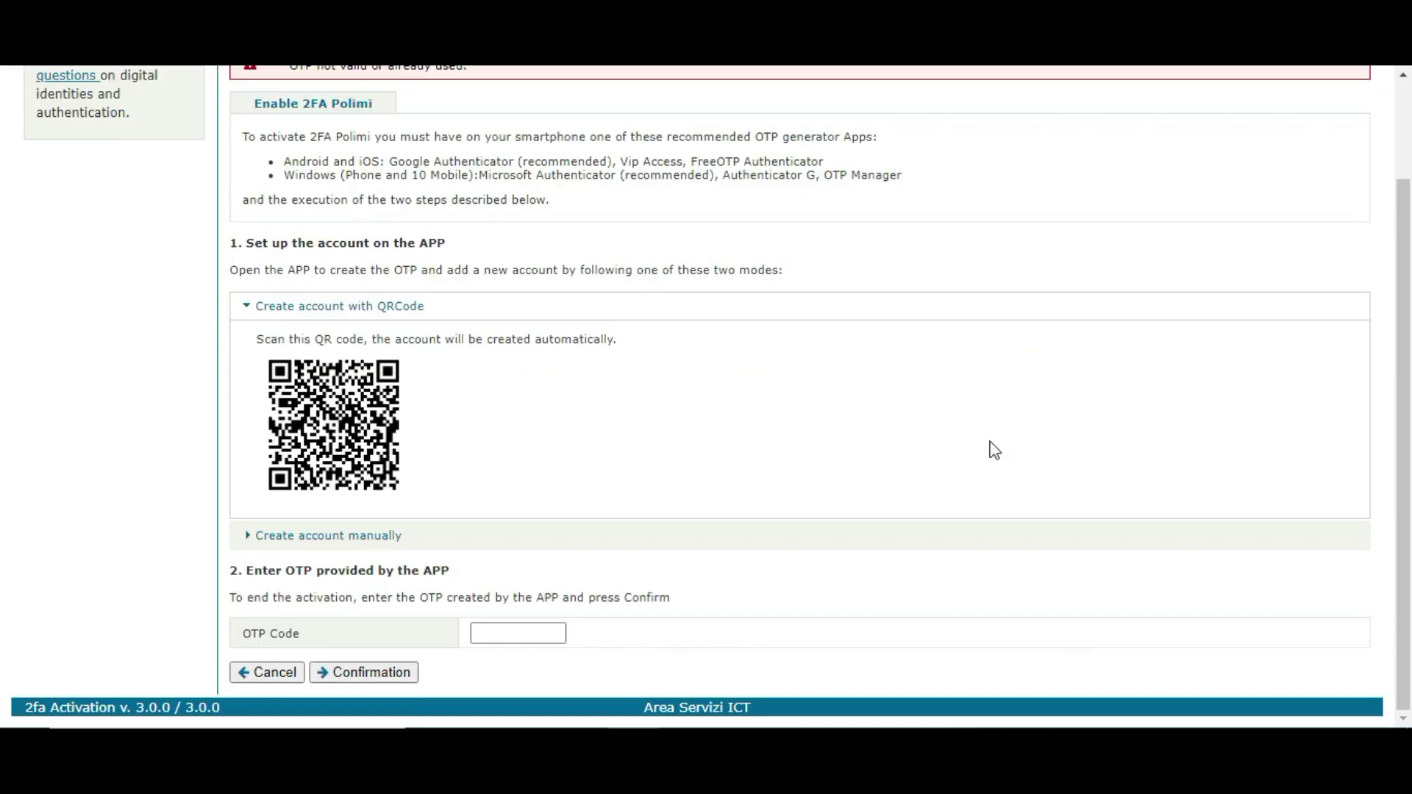
# Enter the authenticator app's one-time code and confirm to activate 2FA Polimi.
pyautogui.click(530, 633)
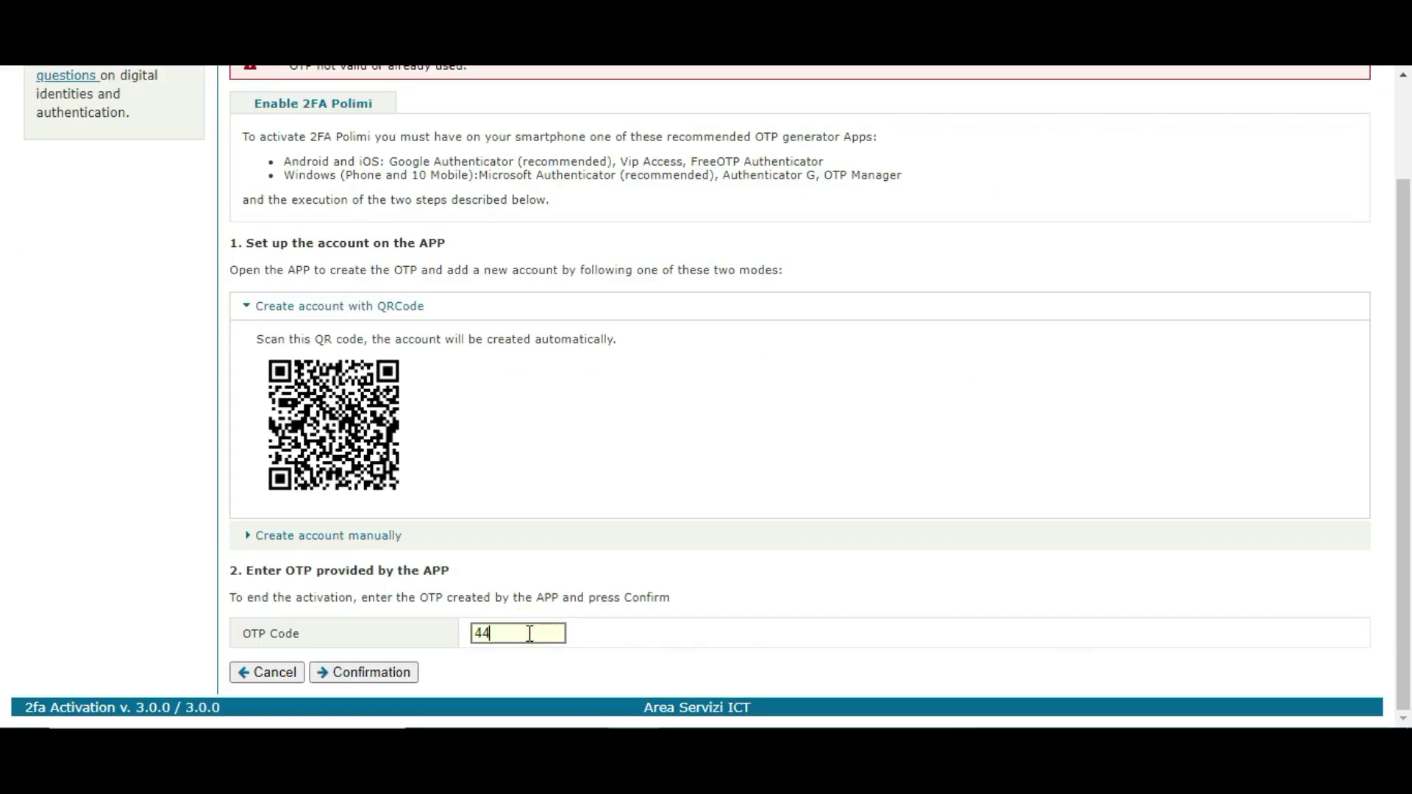
pyautogui.click(395, 673)
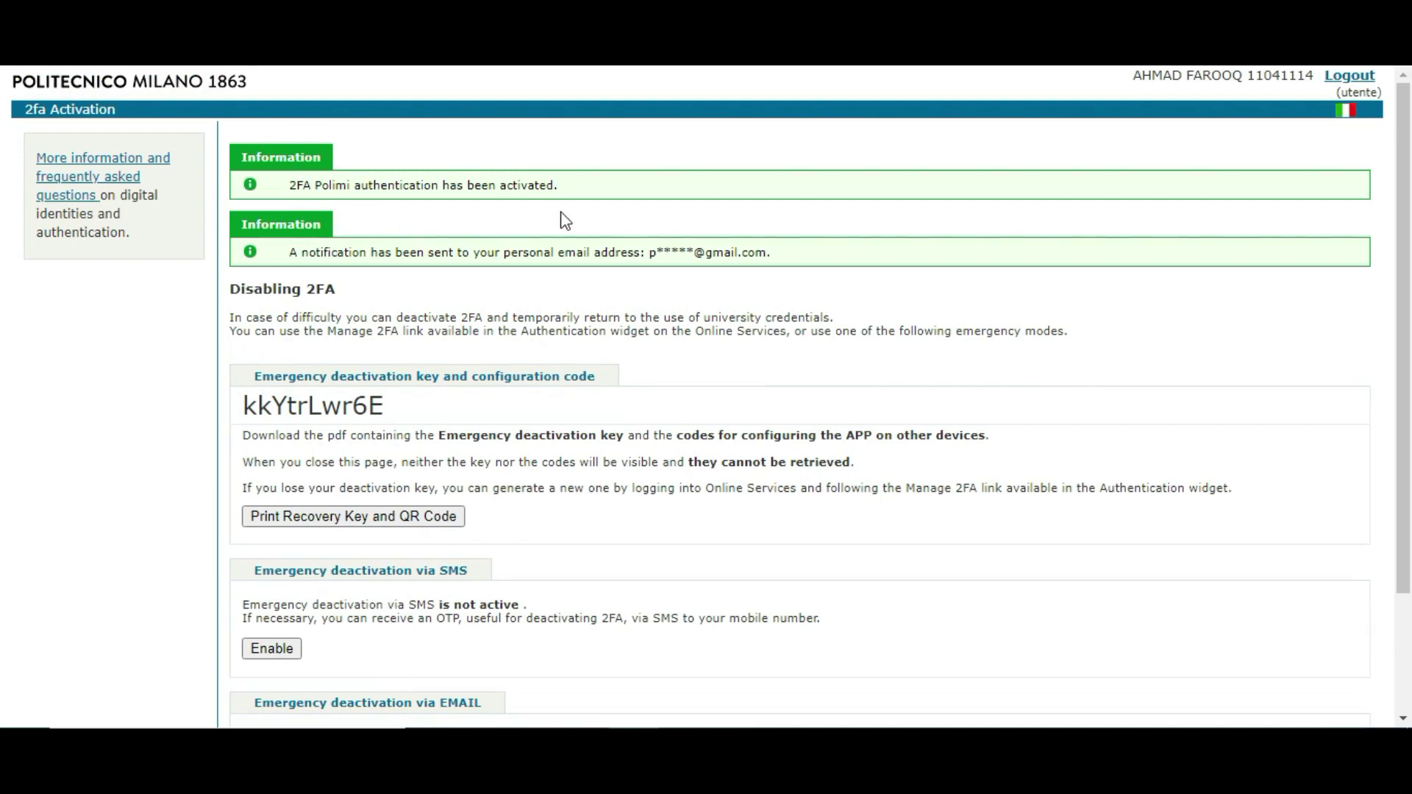
# Leave the 2FA activation page for Online Services from the link at its bottom.
pyautogui.moveTo(1403, 202); pyautogui.dragTo(1407, 485)
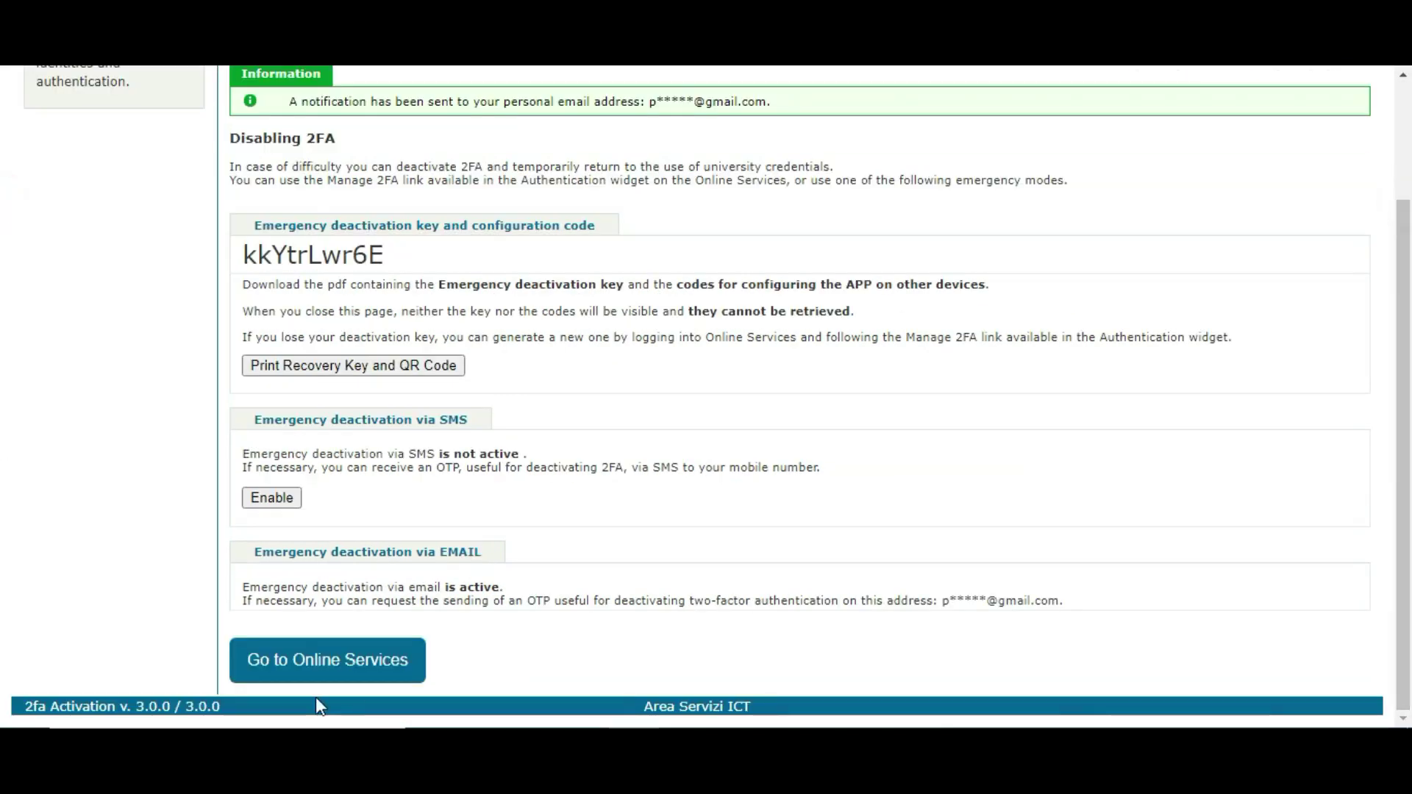
pyautogui.click(379, 669)
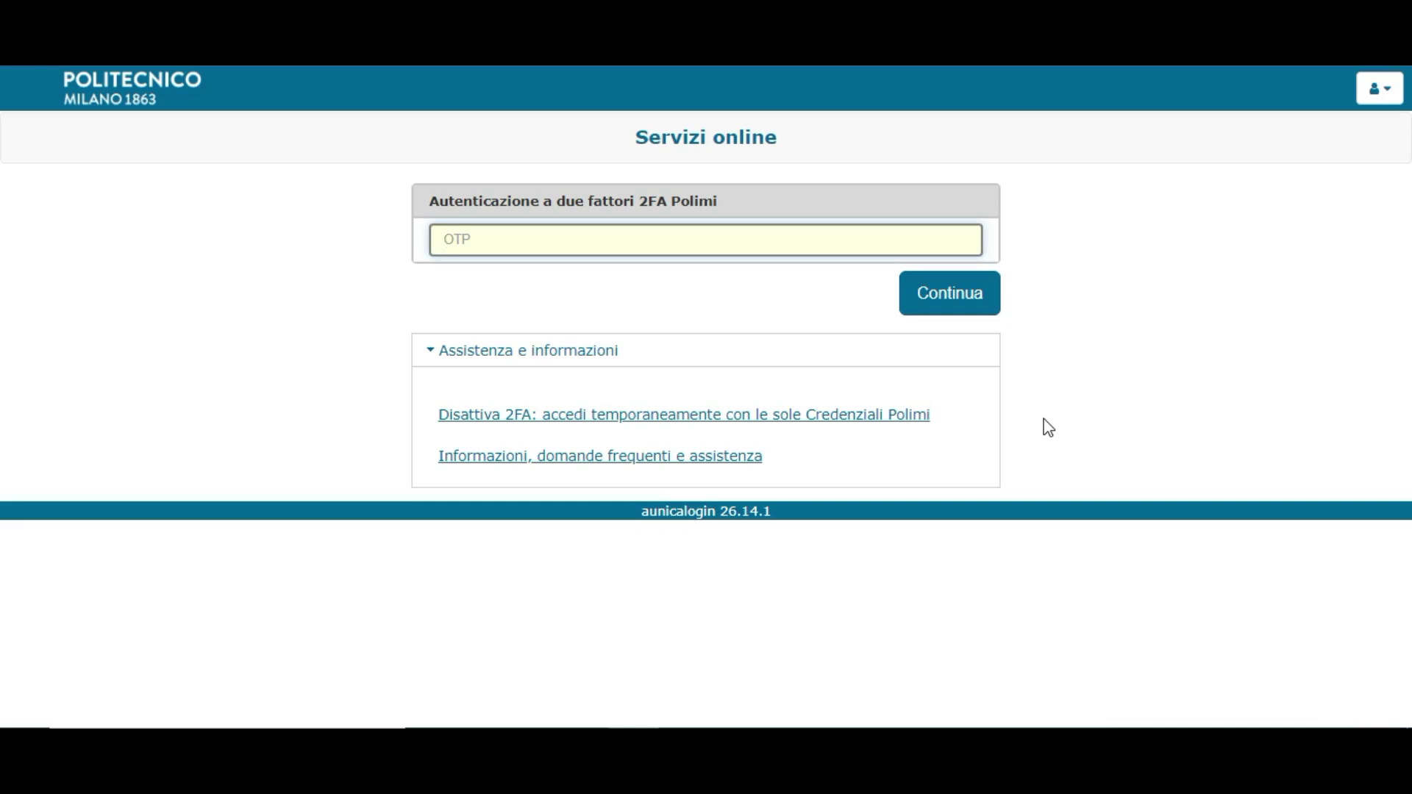
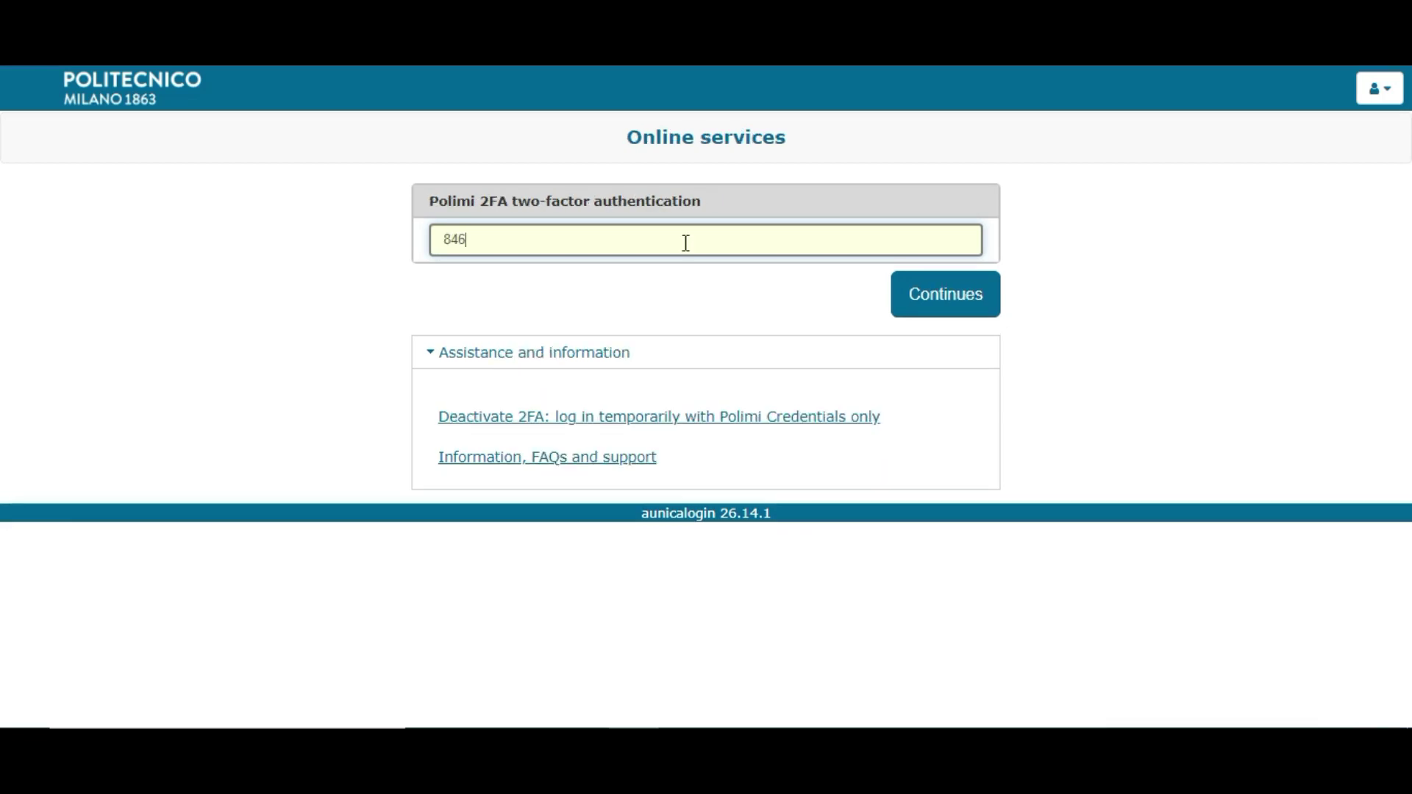
# Enter the authenticator app's OTP code and submit it to reach the dashboard.
pyautogui.click(936, 286)
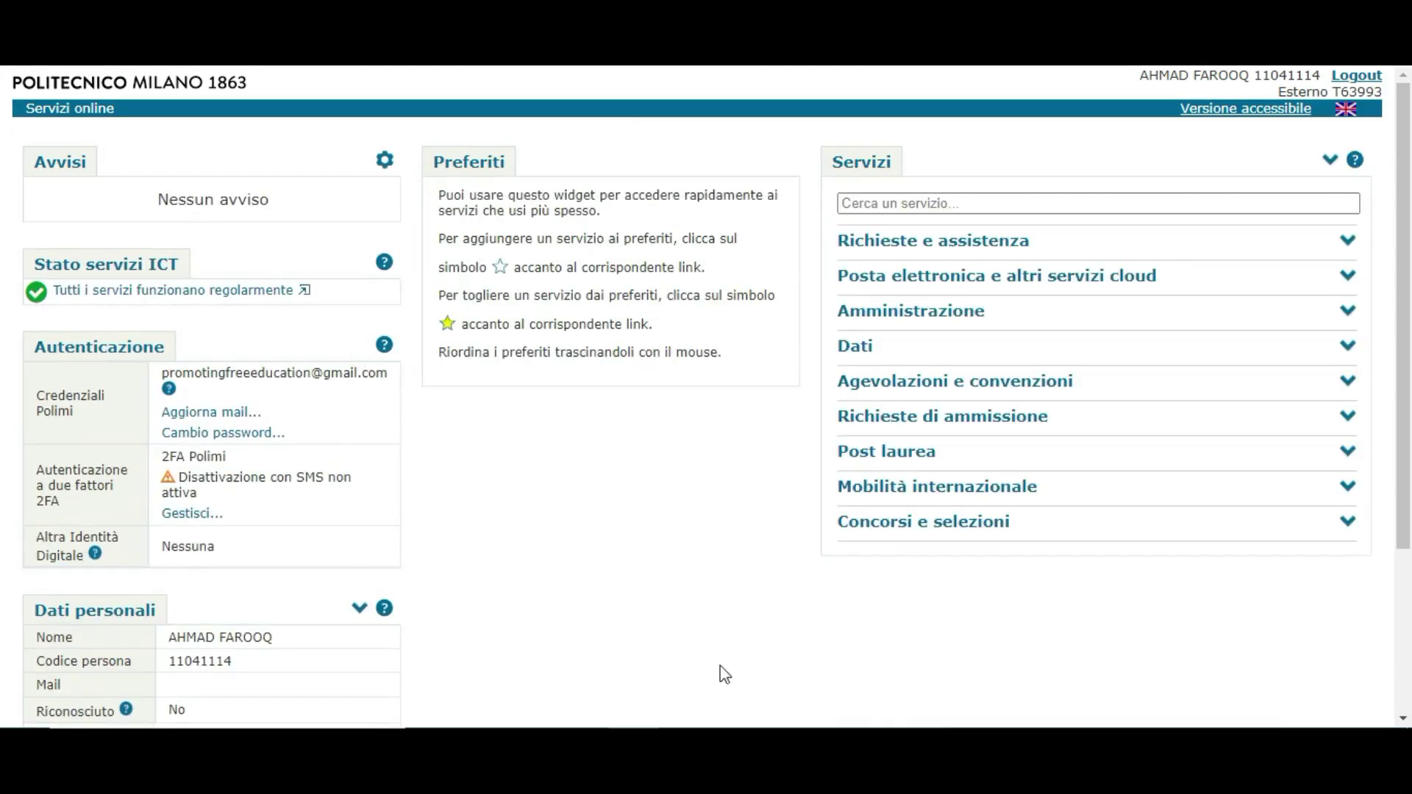
# Translate the dashboard into English with Chrome and close the Google Translate popup.
pyautogui.rightClick(819, 592)
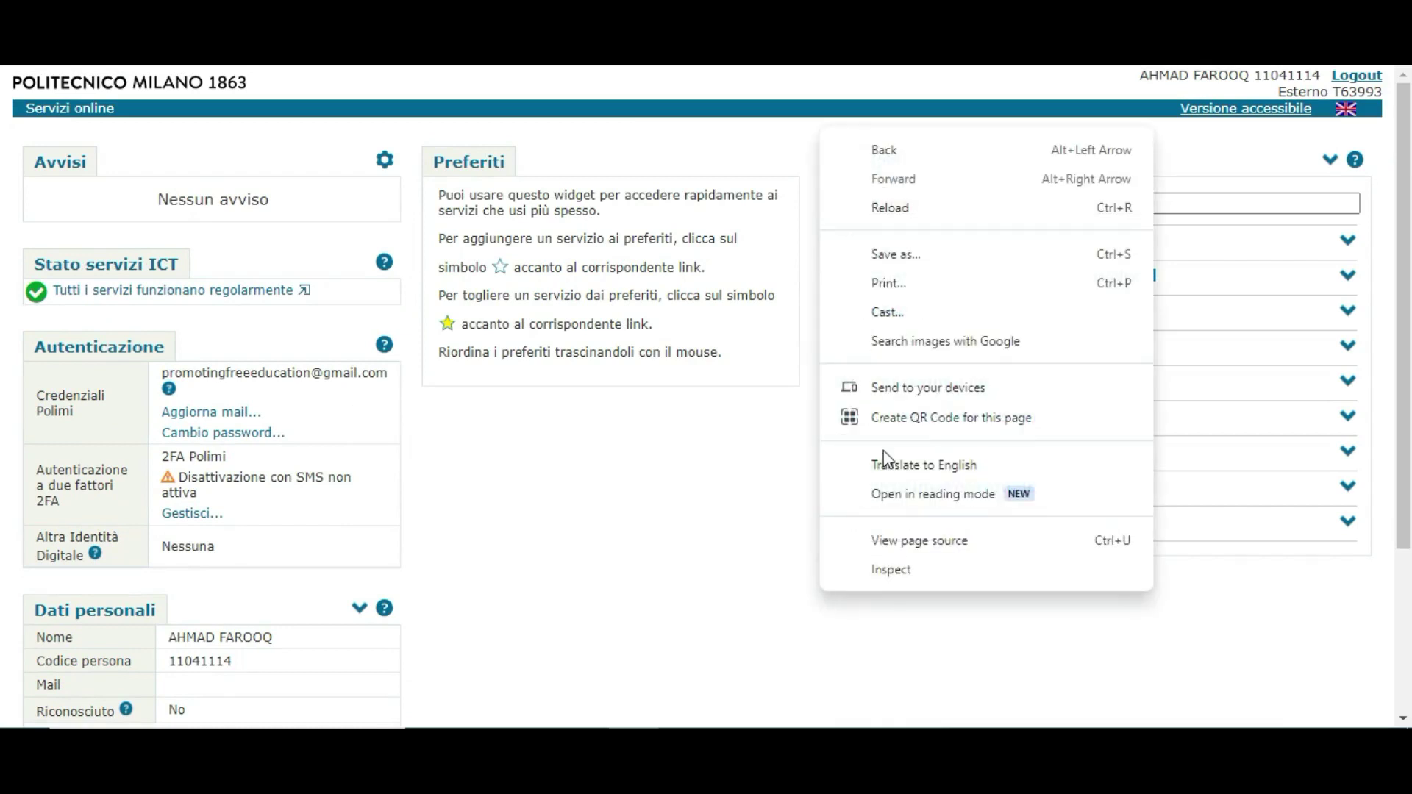
pyautogui.click(942, 470)
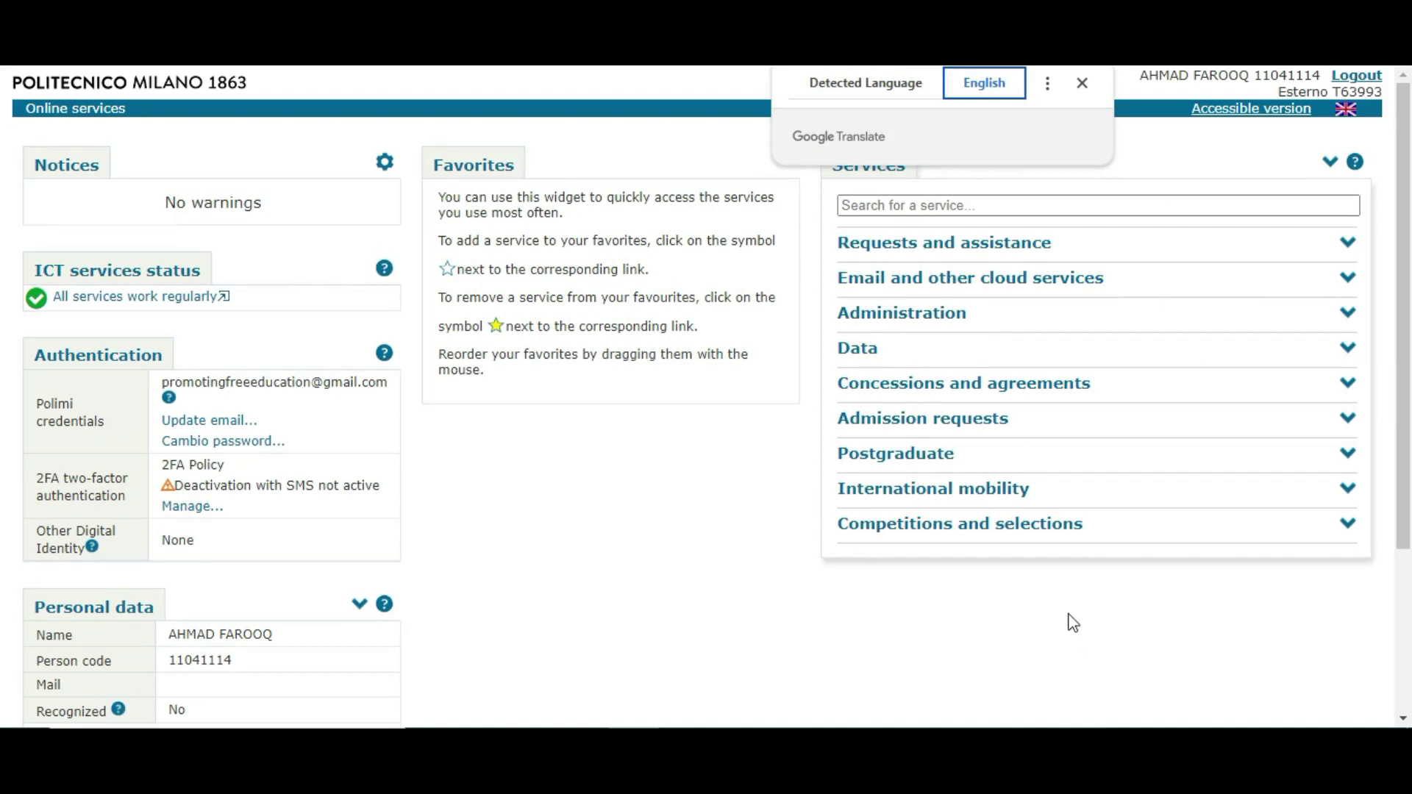
pyautogui.click(1080, 83)
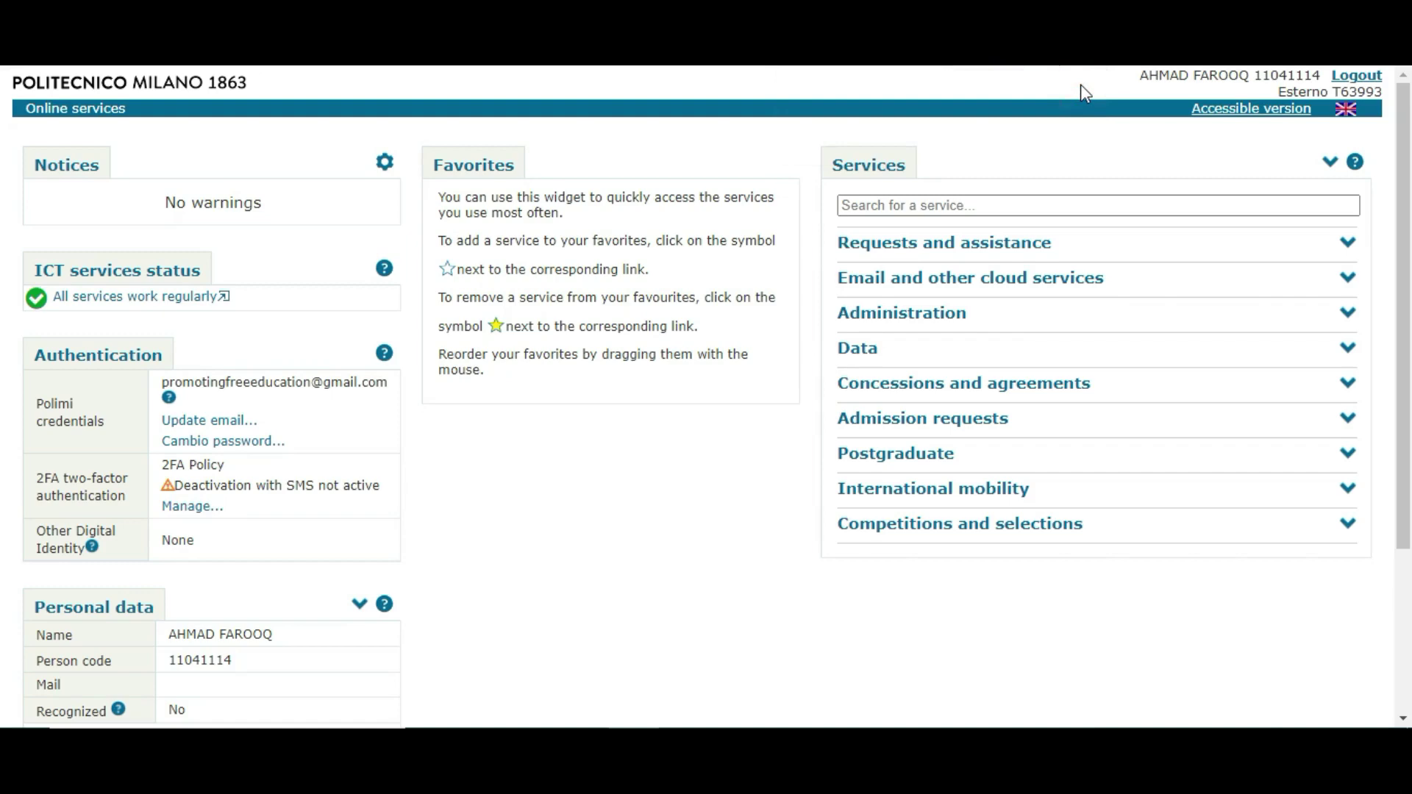
# Expand and collapse Requests and assistance, Email and other cloud services, and Administration.
pyautogui.scroll(-3, 4, 550)
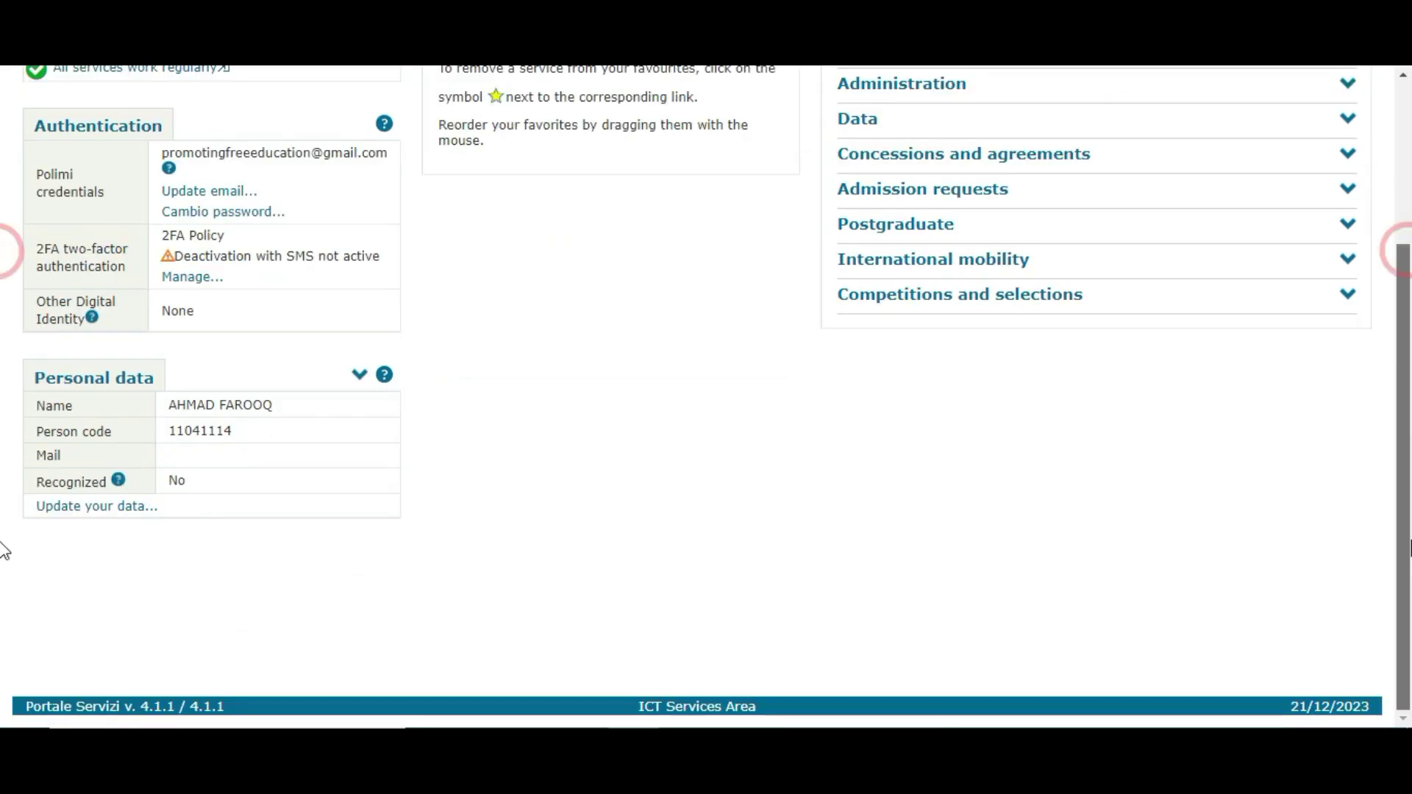
pyautogui.scroll(3, 3, 550)
pyautogui.click(1346, 243)
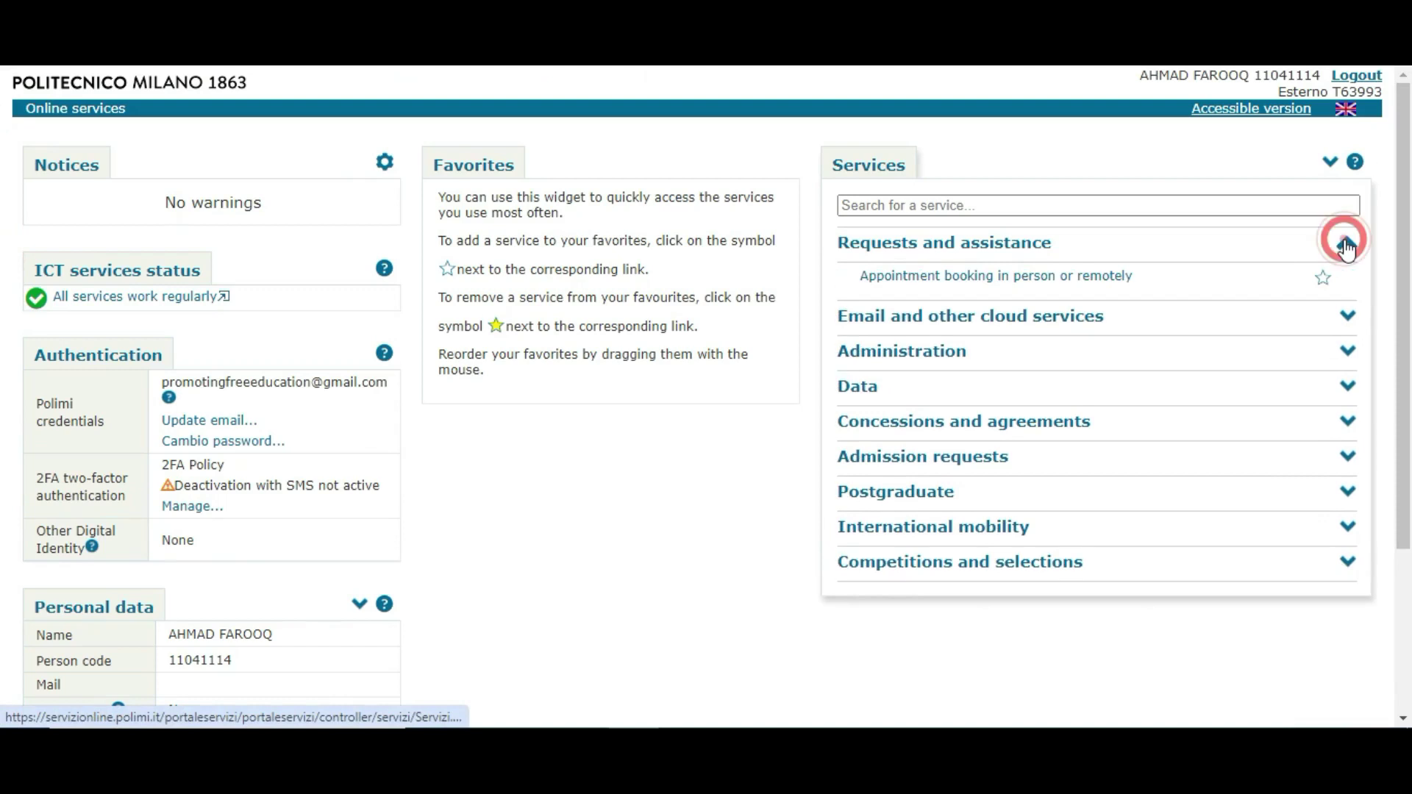
pyautogui.click(1345, 245)
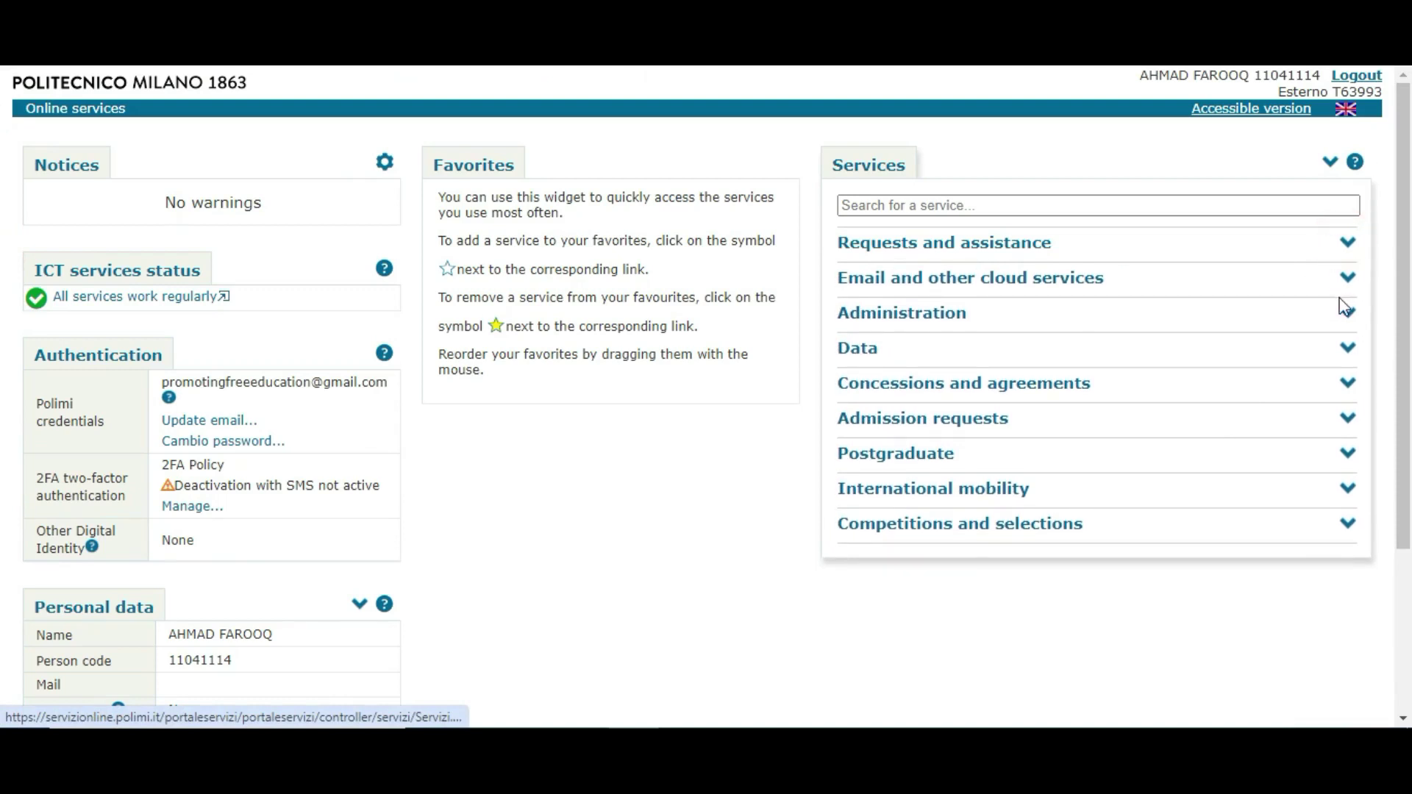
pyautogui.click(1347, 279)
pyautogui.click(1347, 283)
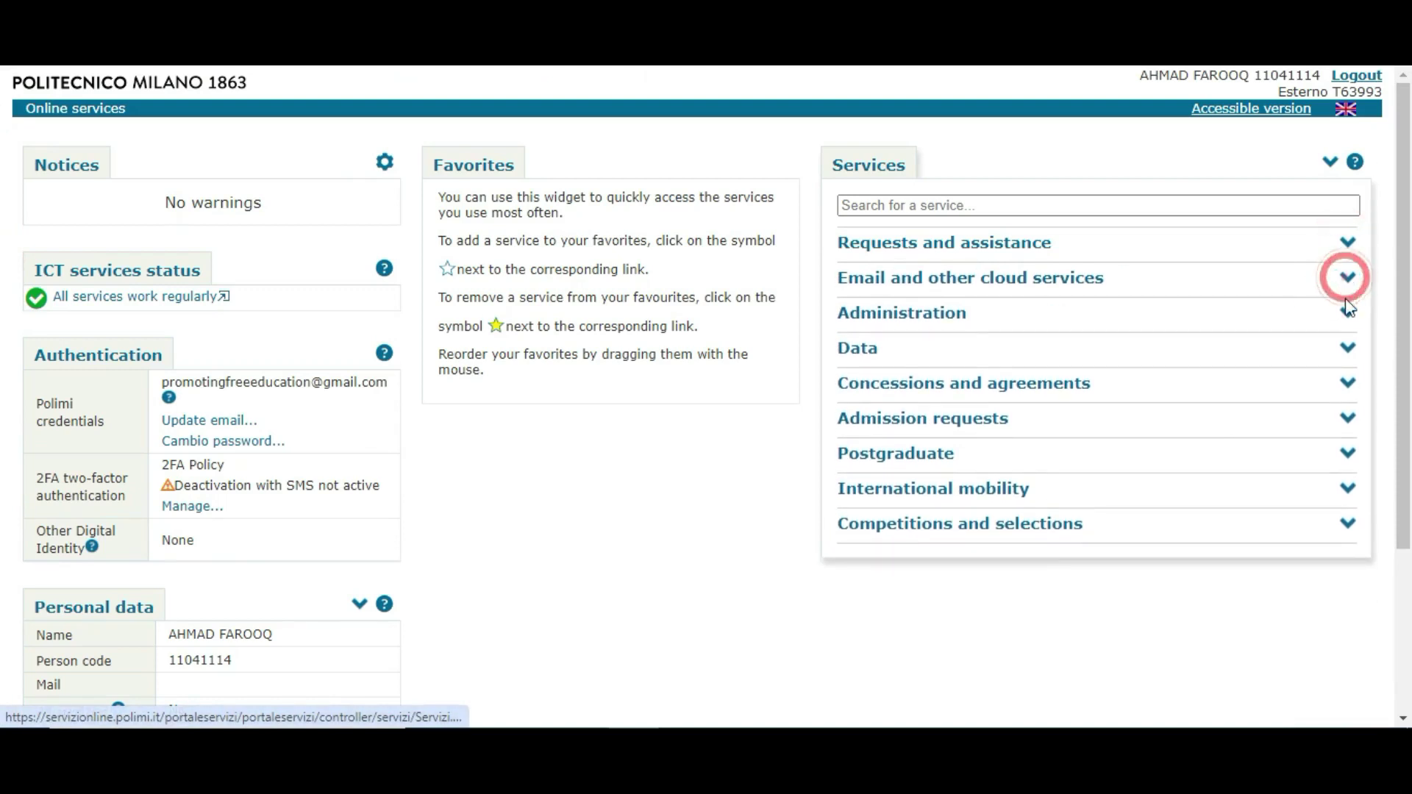
pyautogui.click(1347, 315)
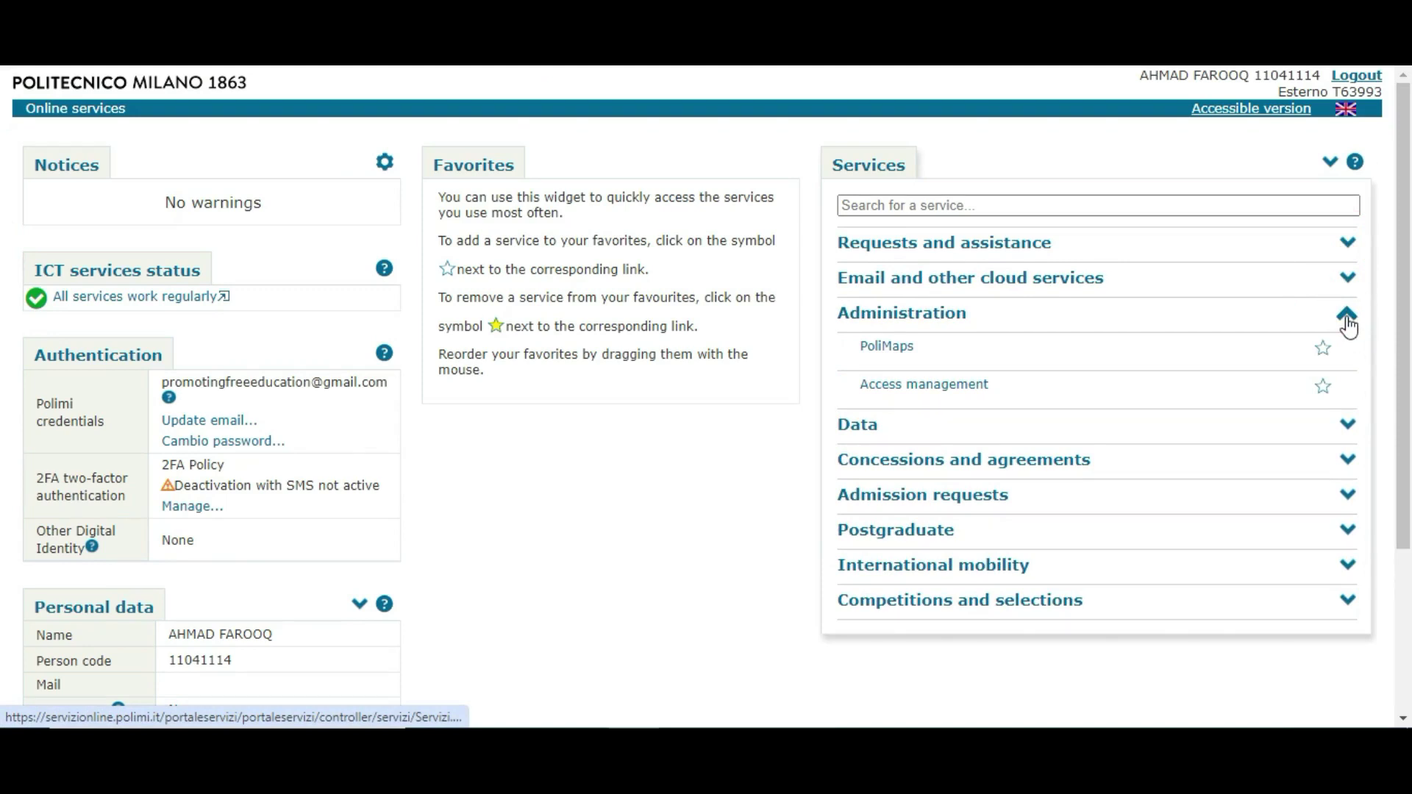
pyautogui.click(1346, 318)
# Expand and collapse Concessions and International mobility, then leave Postgraduate expanded.
pyautogui.click(1338, 382)
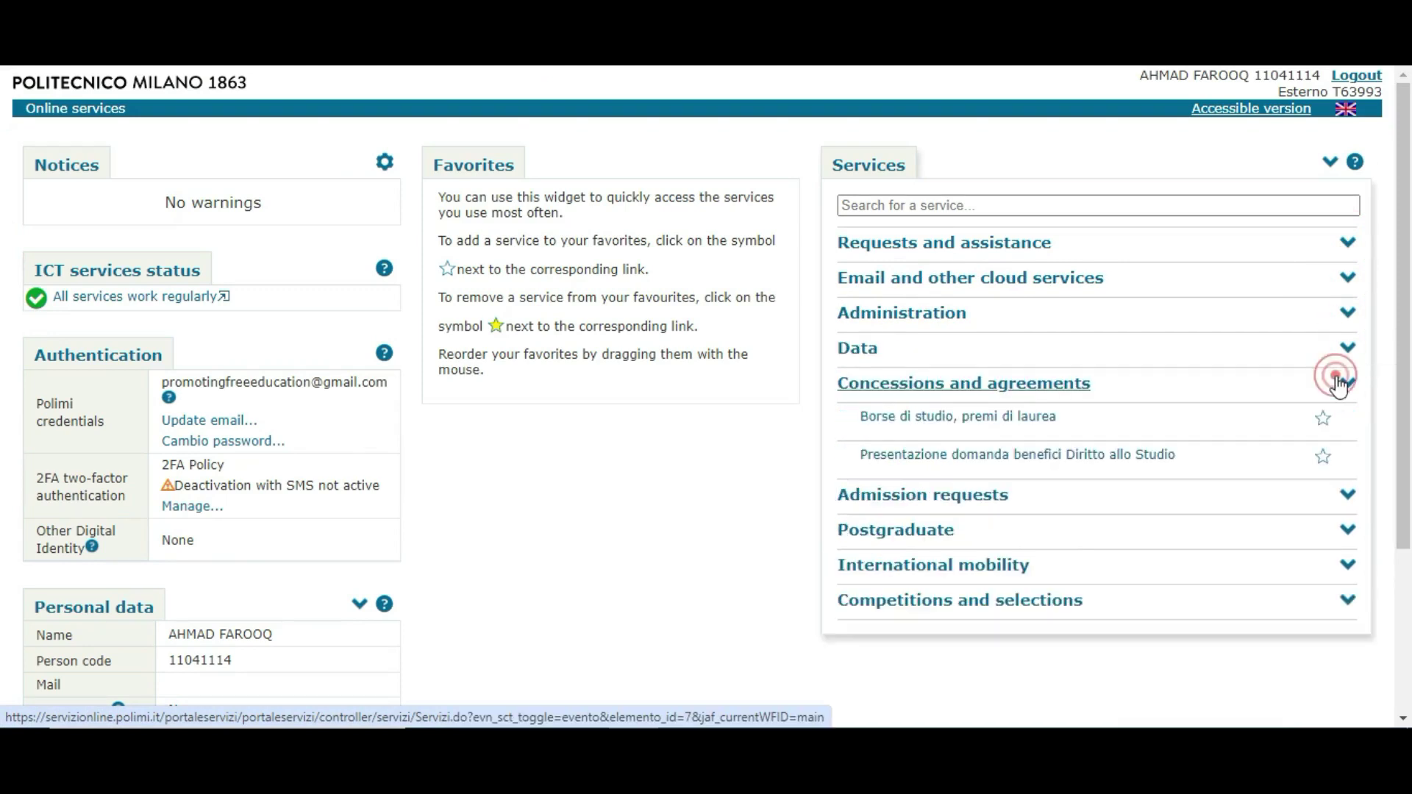
pyautogui.click(1338, 383)
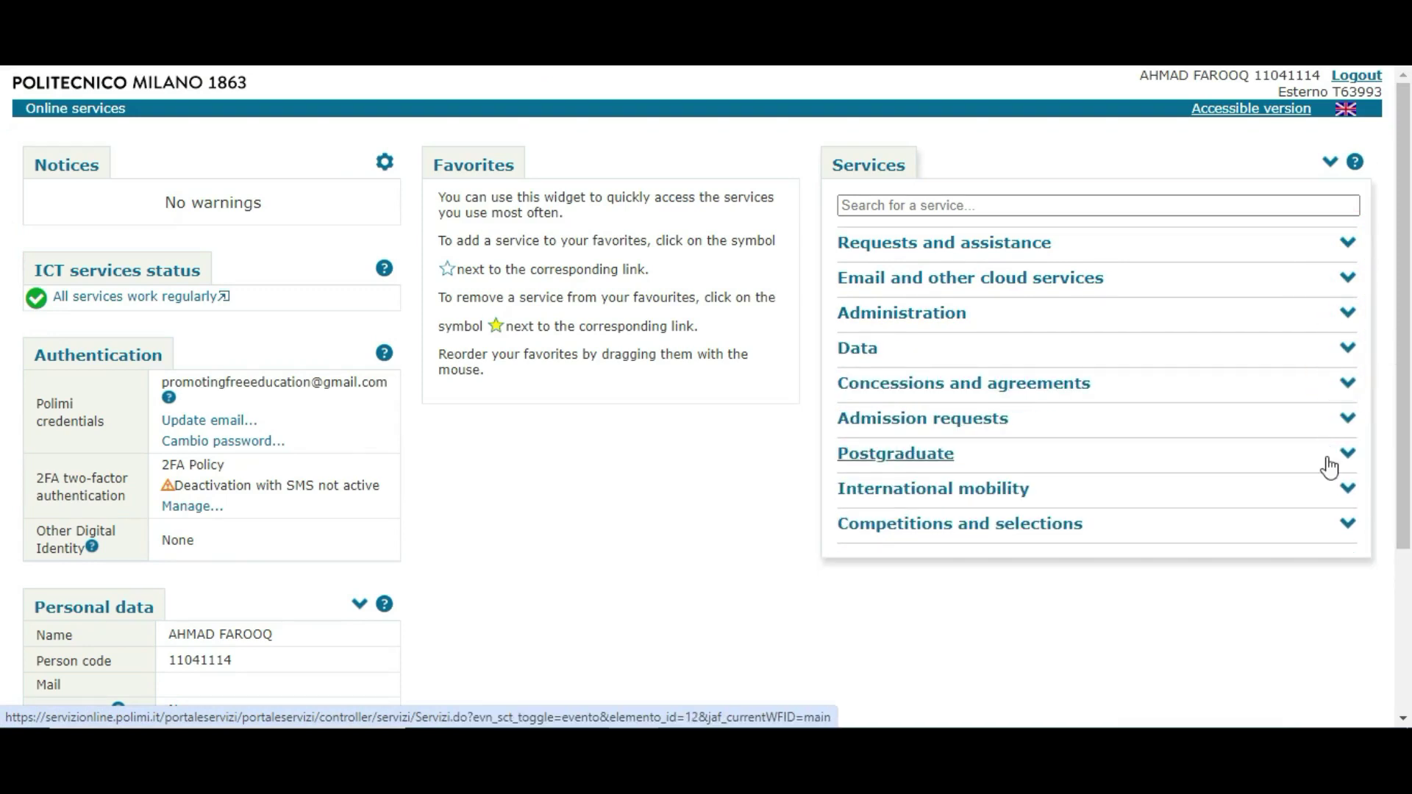
pyautogui.click(1332, 494)
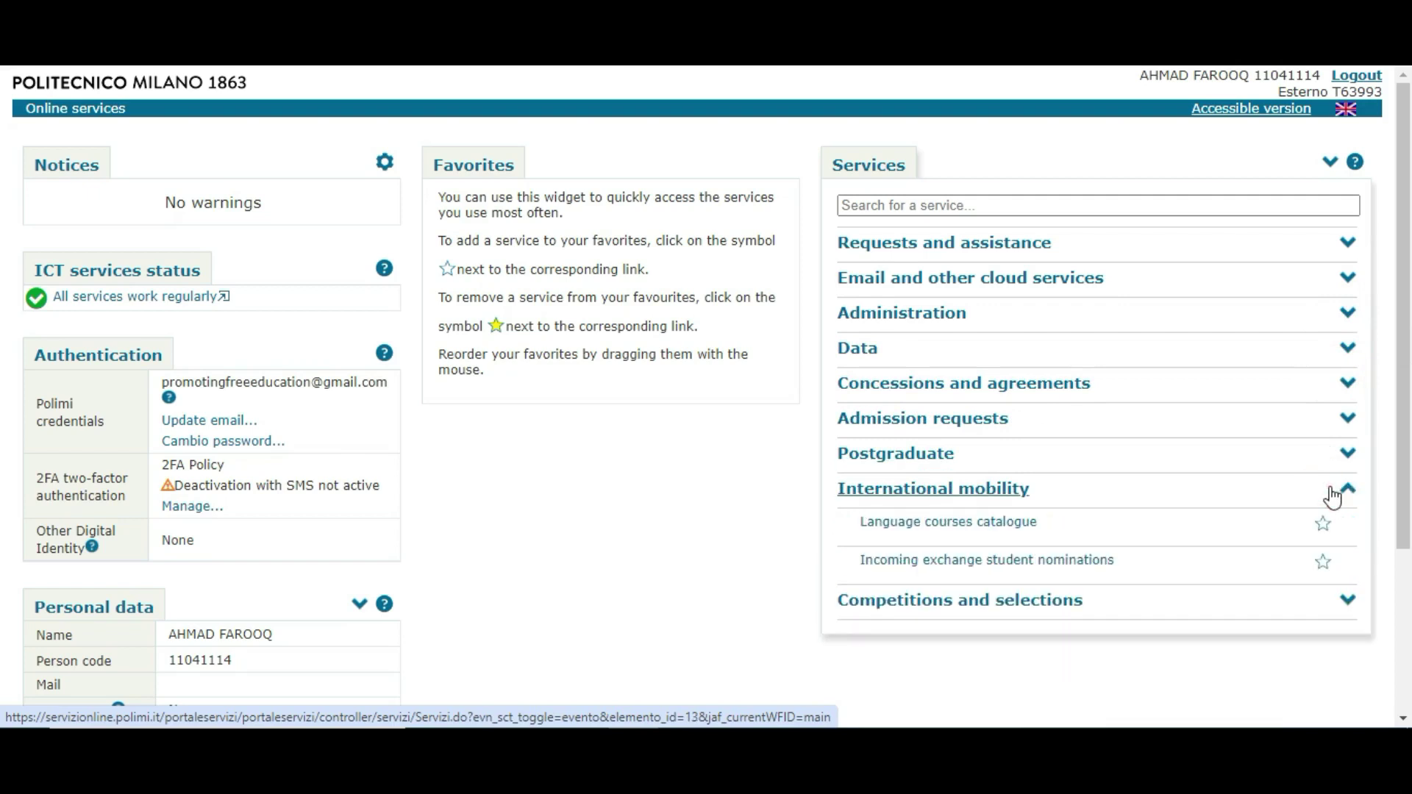
pyautogui.click(1332, 494)
pyautogui.click(1347, 458)
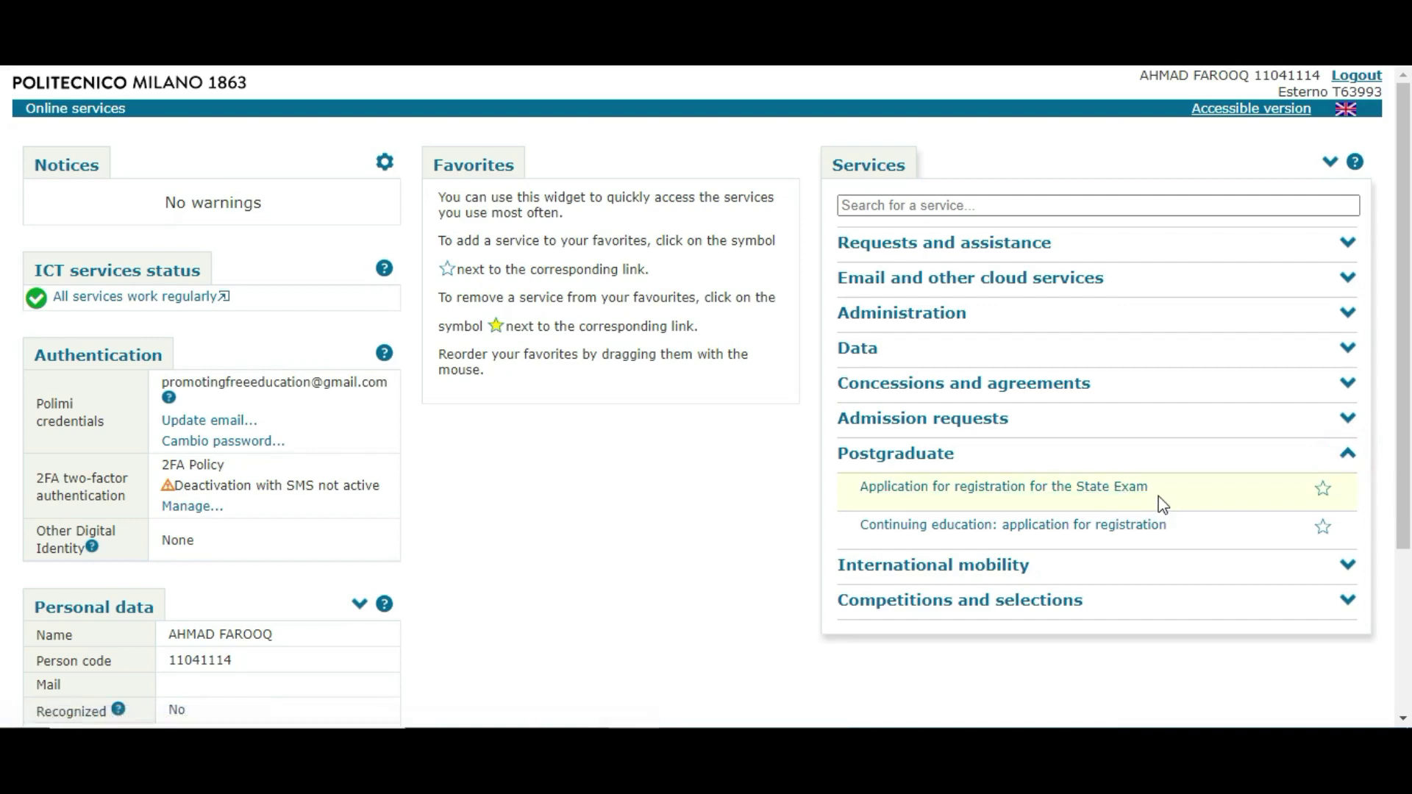
# Expand Admission requests and scroll through its list of links.
pyautogui.click(1355, 429)
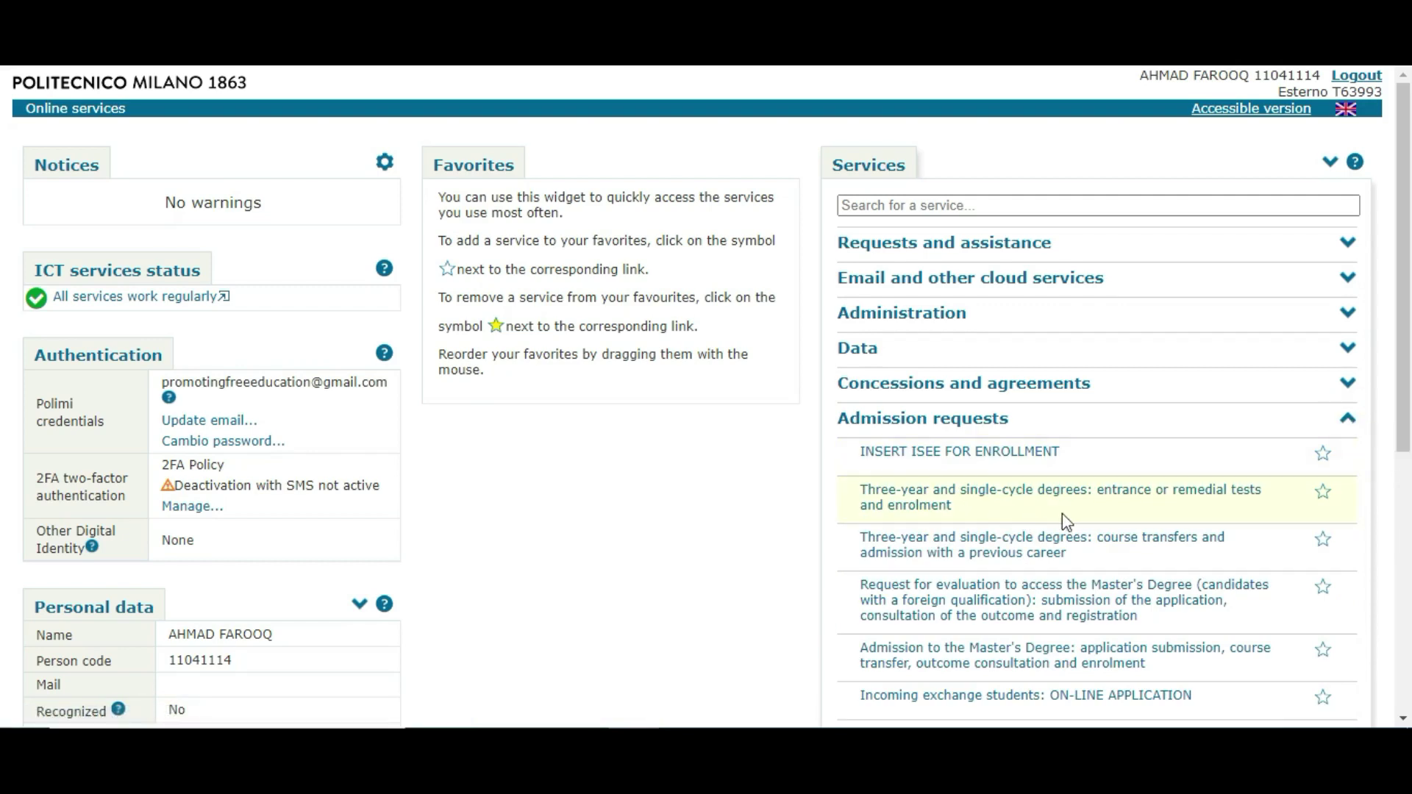
pyautogui.scroll(-1, 1133, 470)
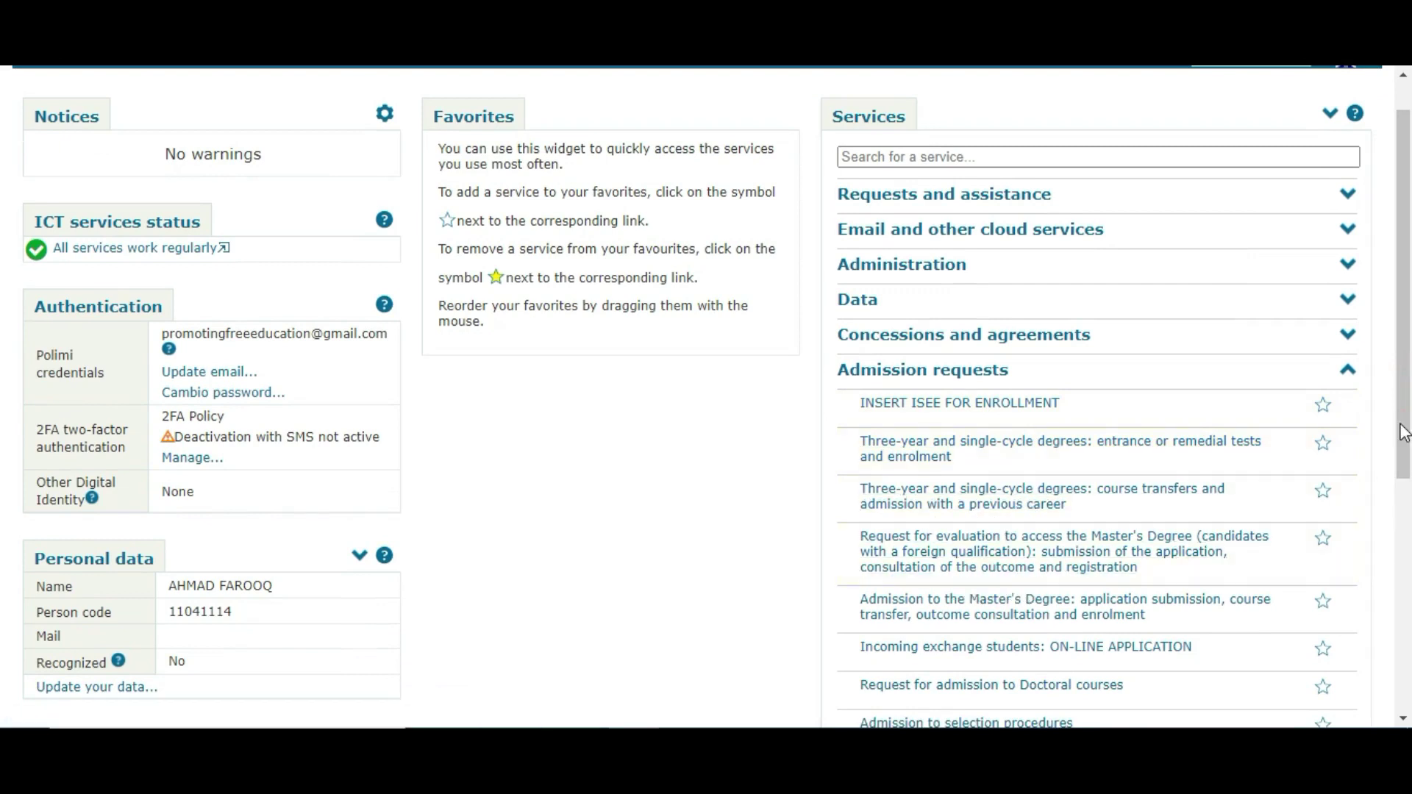
pyautogui.moveTo(1401, 433); pyautogui.dragTo(1409, 484)
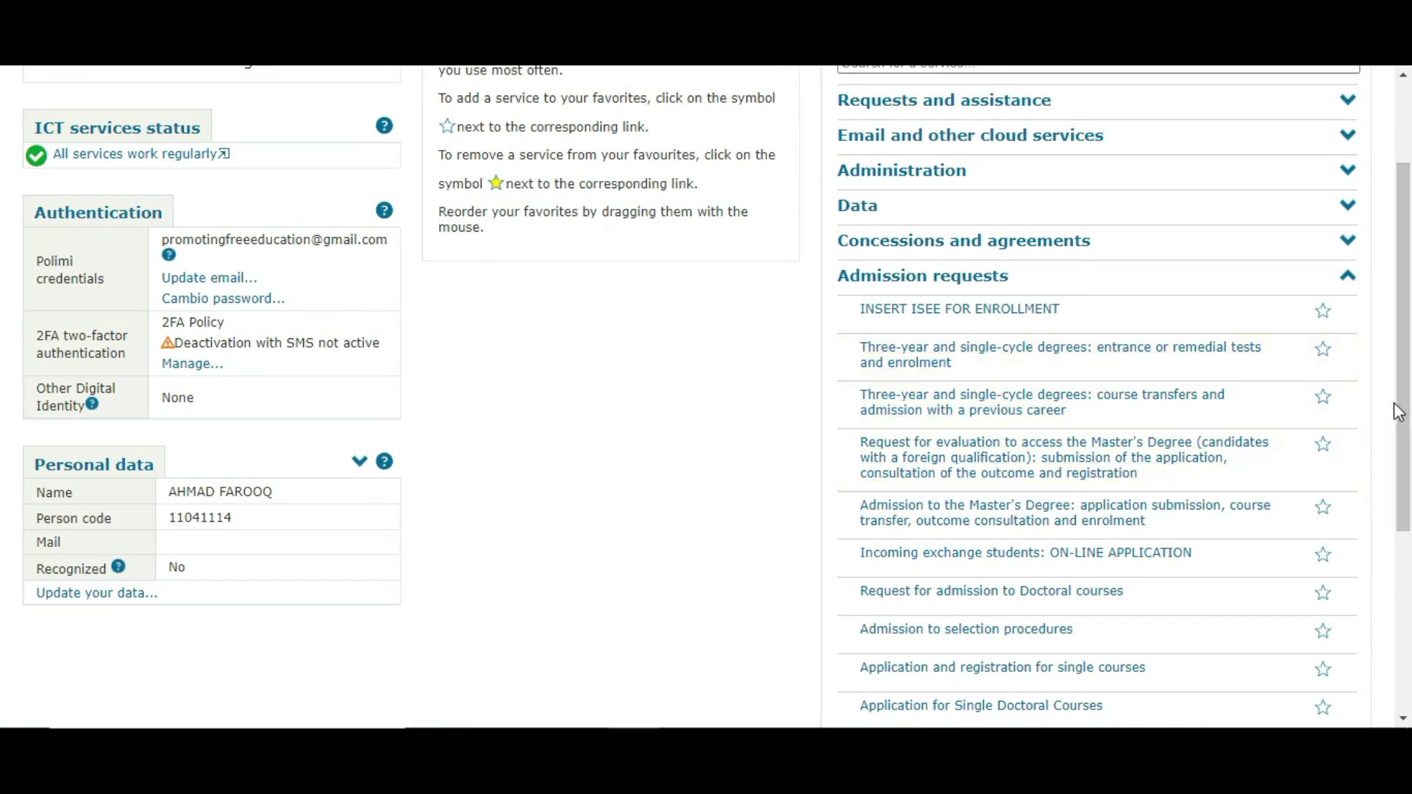
pyautogui.moveTo(1401, 409); pyautogui.dragTo(1402, 596)
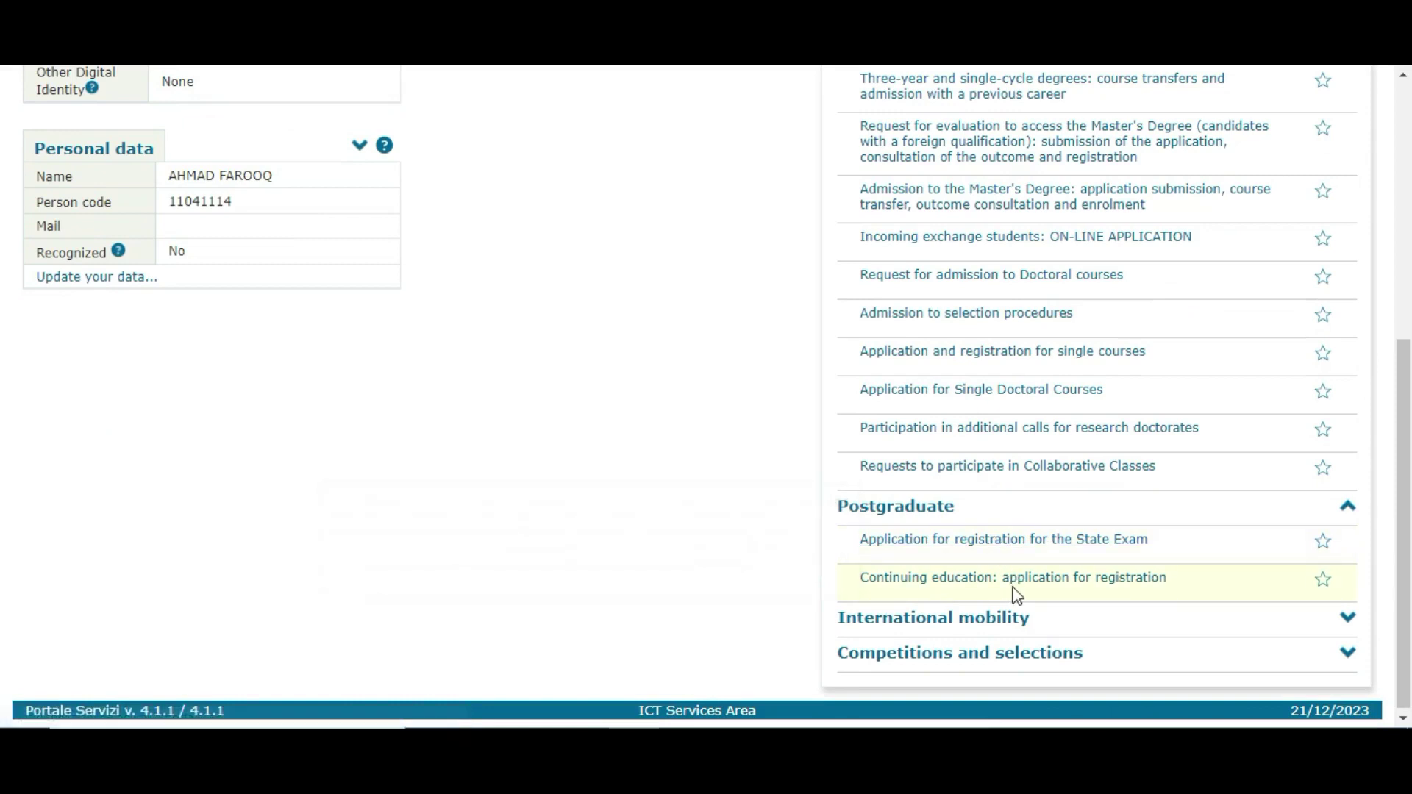
# Expand the International mobility and Competitions and selections categories.
pyautogui.click(1349, 620)
pyautogui.moveTo(1400, 441); pyautogui.dragTo(1399, 483)
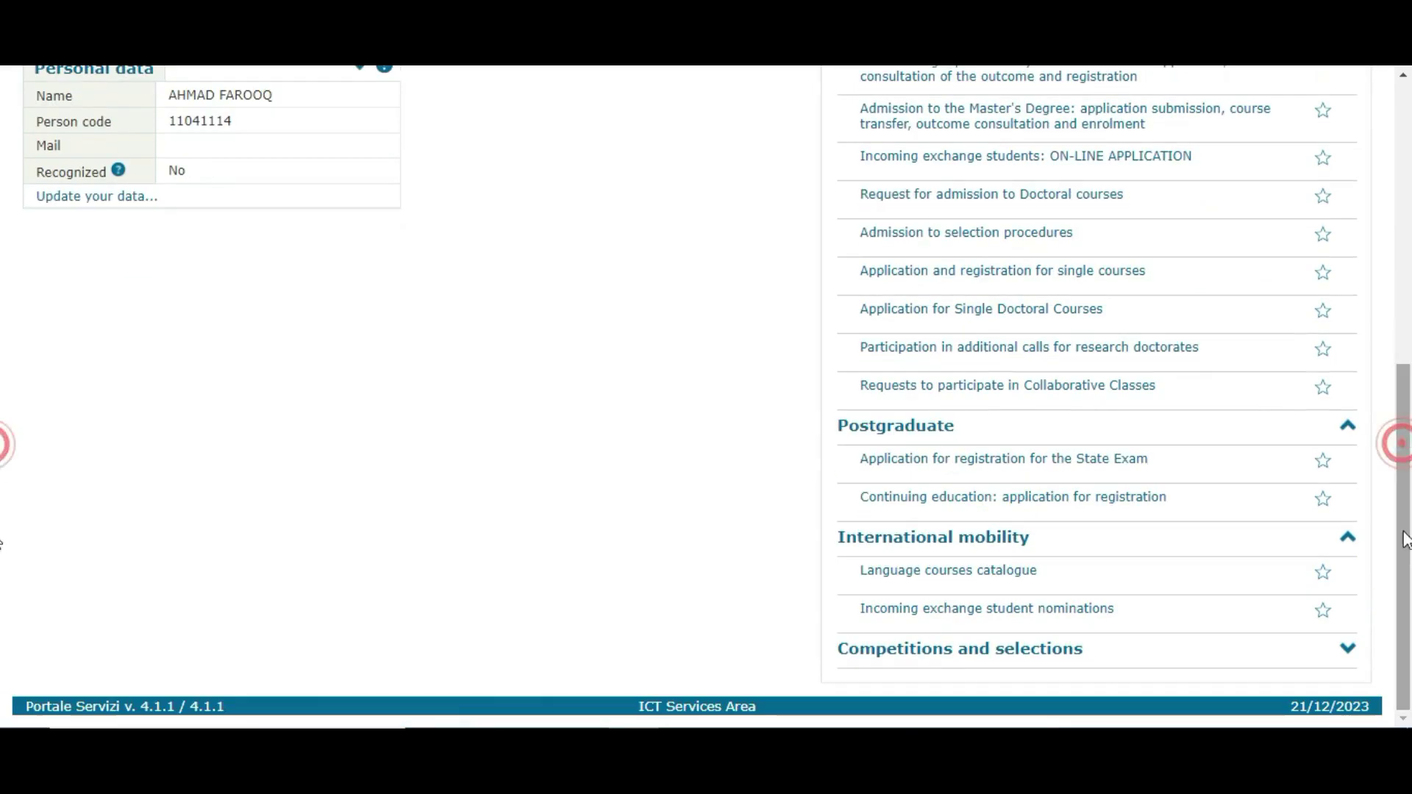
pyautogui.click(1348, 648)
pyautogui.scroll(-1, 2, 526)
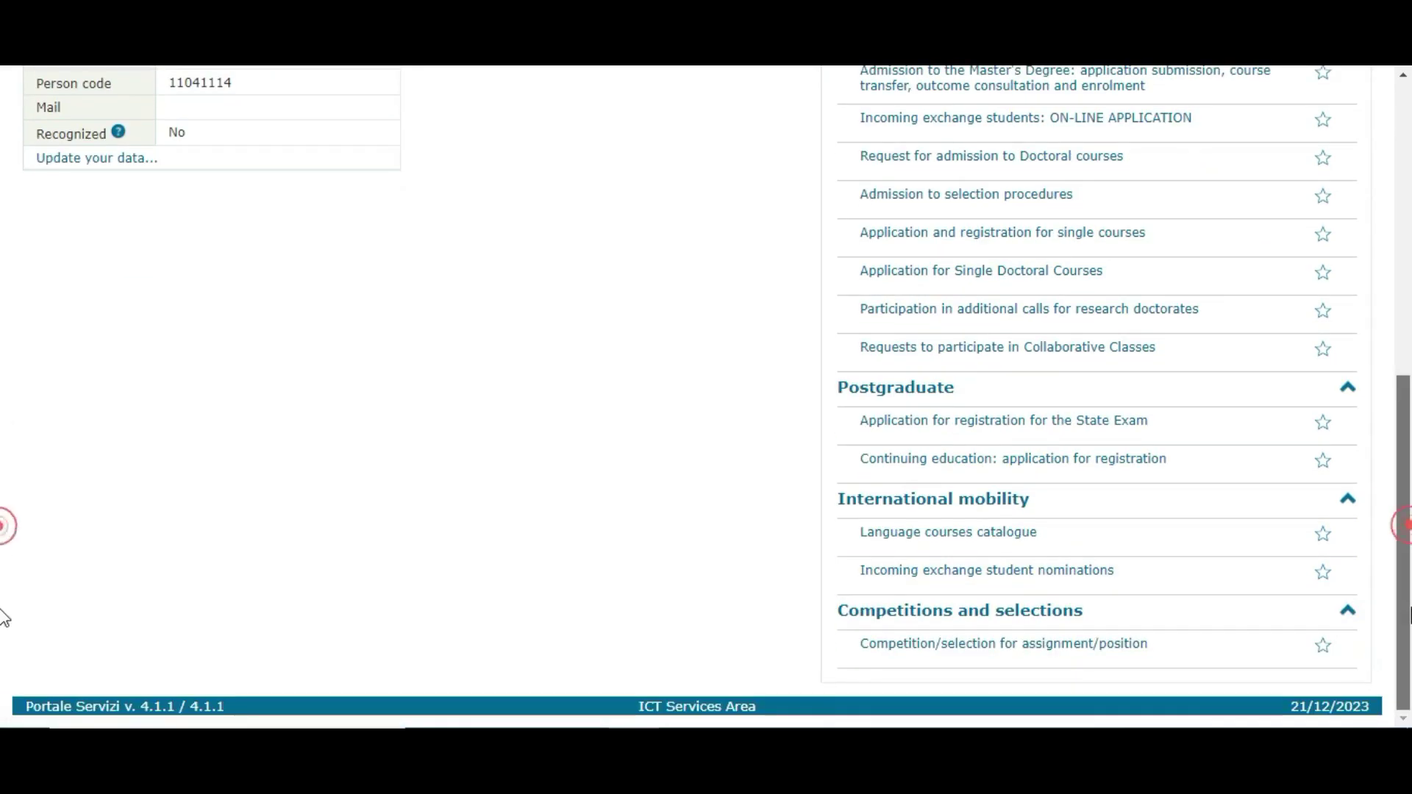
pyautogui.scroll(5, 4, 349)
pyautogui.scroll(-1, 2, 353)
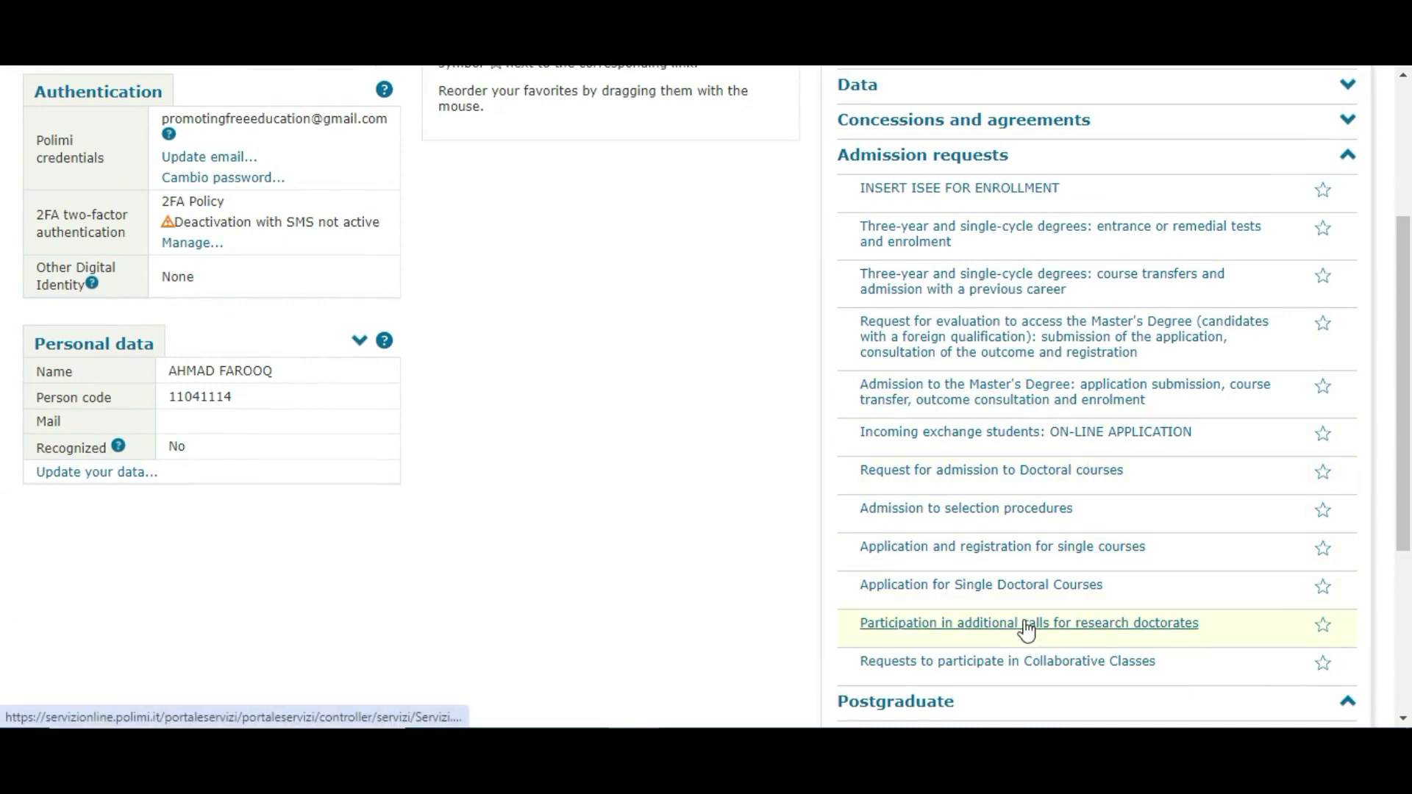
pyautogui.scroll(3, 1400, 457)
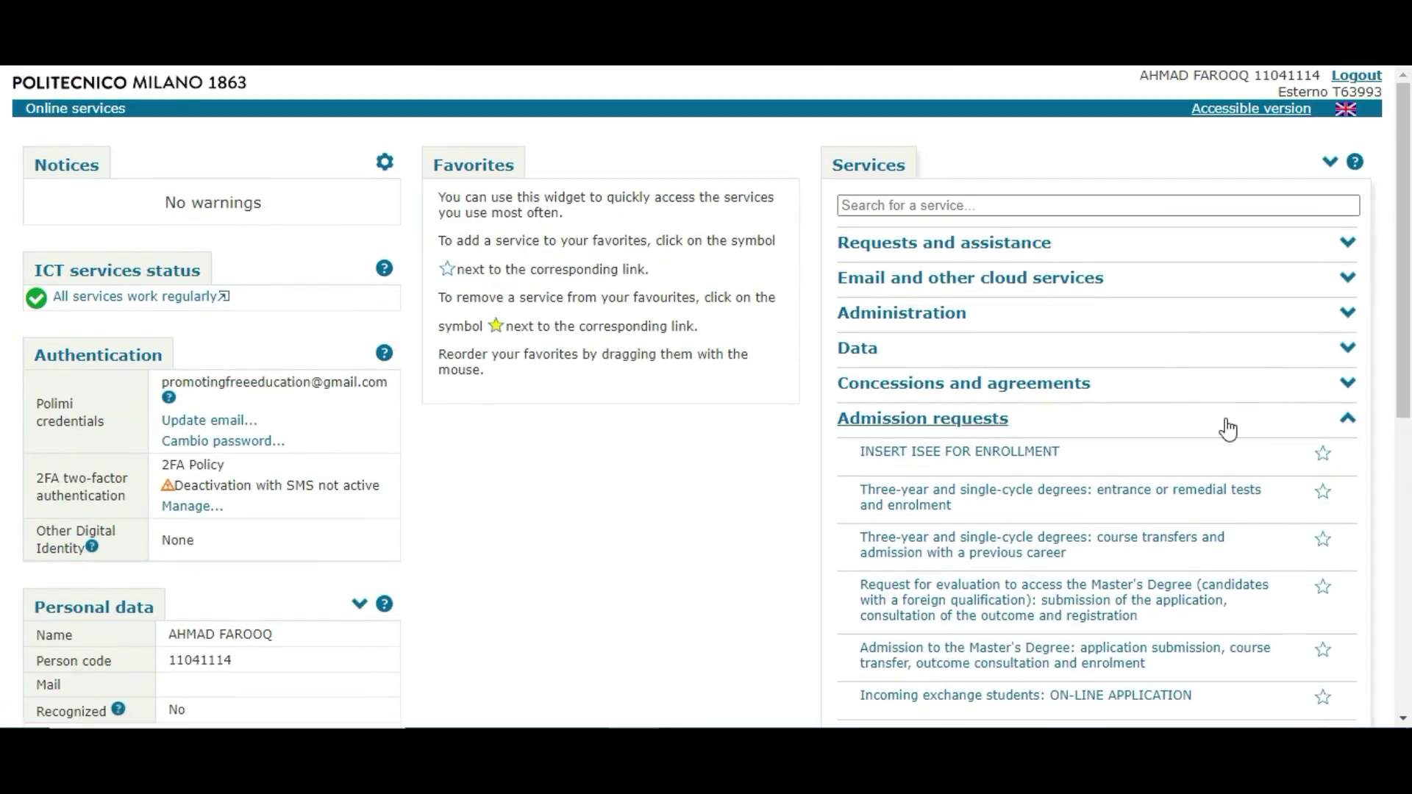
# Expand Concessions and agreements, Data, Administration, Email and other cloud services, and Requests and assistance.
pyautogui.click(1359, 390)
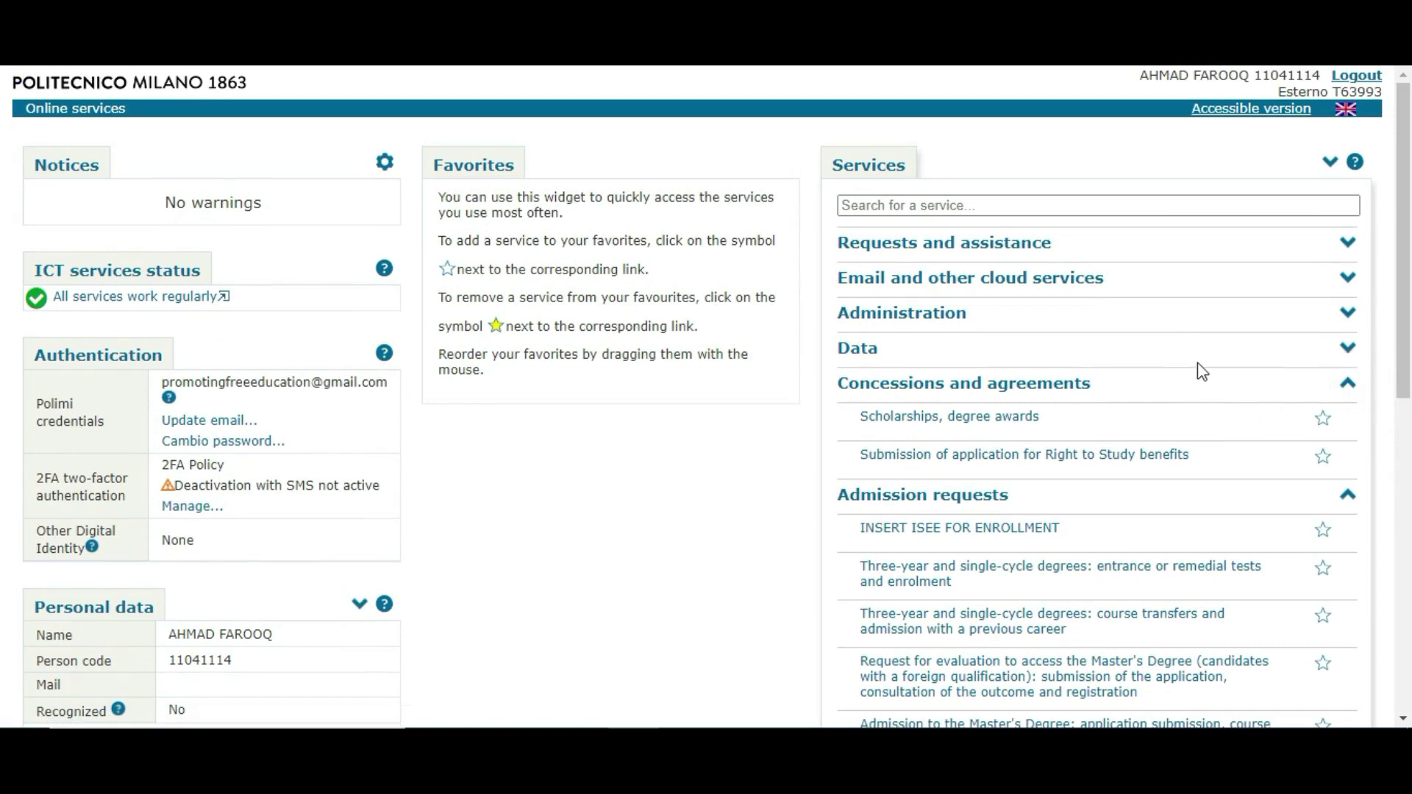
pyautogui.click(1339, 350)
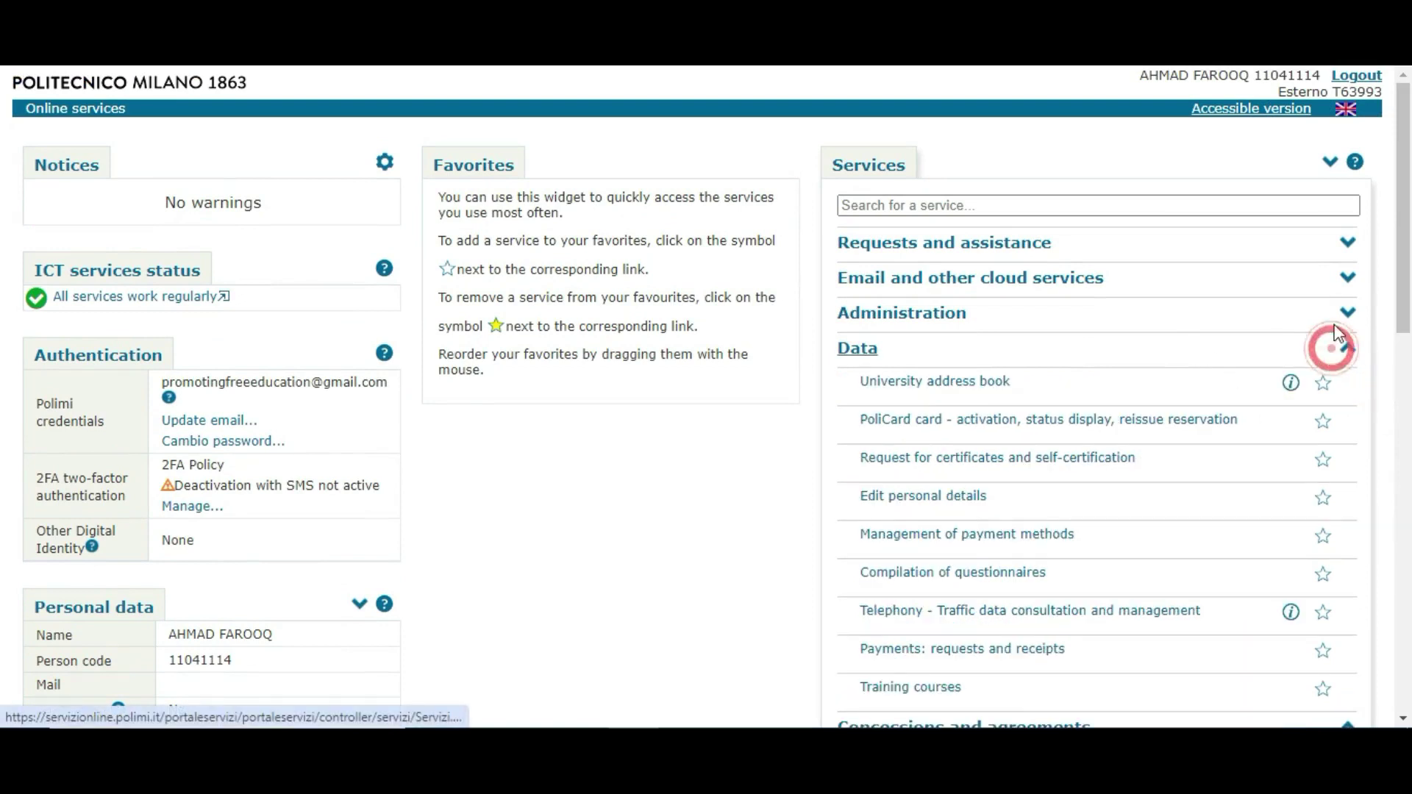
pyautogui.click(1346, 313)
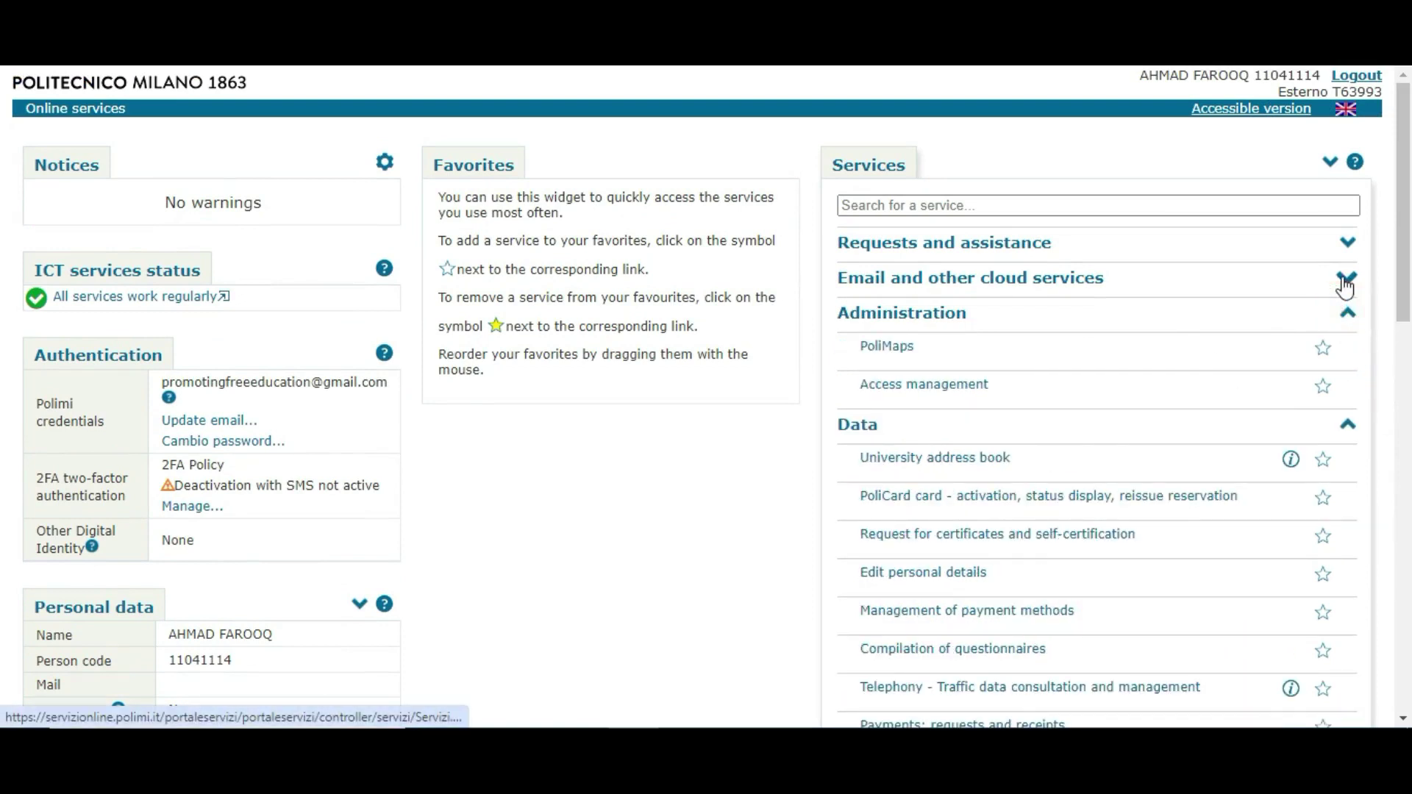
pyautogui.click(1345, 278)
pyautogui.click(1345, 248)
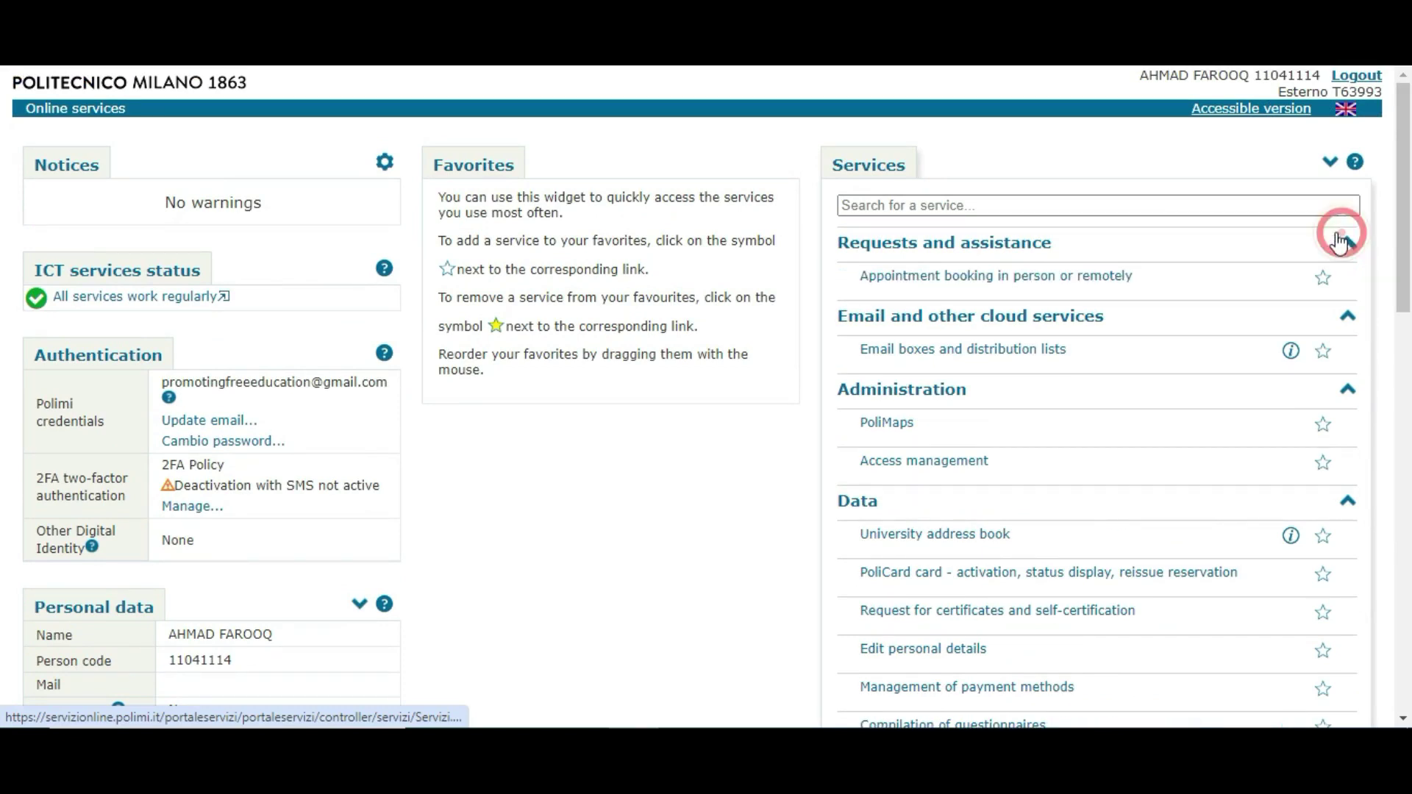